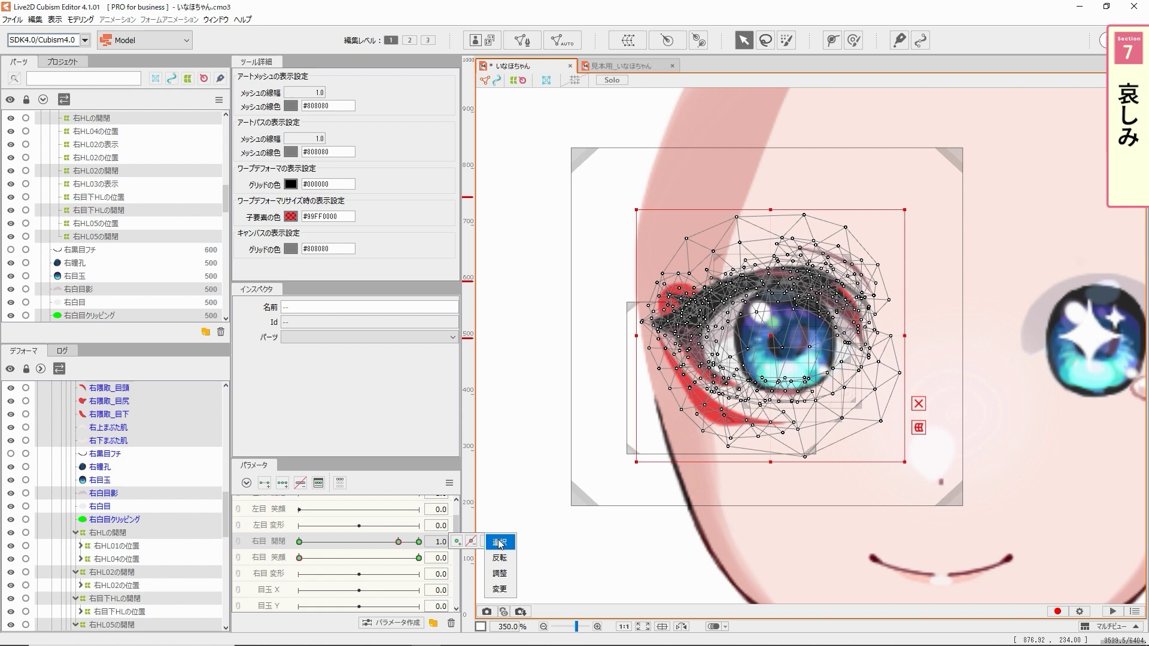
Step: At 右目 開閉 0.7, bend the upper eyelash 右上まつ毛 along its deform path to match the sad expression draft
{"action": "left_click_drag", "start_coordinate": [472, 334], "coordinate": [426, 338]}
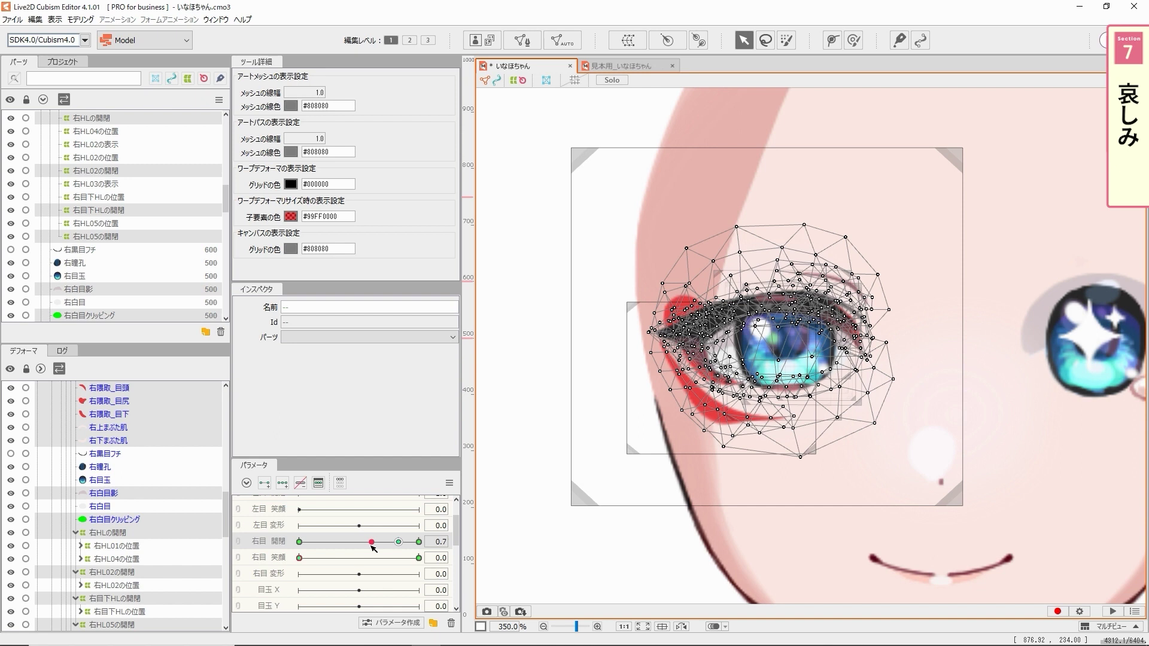
{"action": "key", "text": "ctrl+h"}
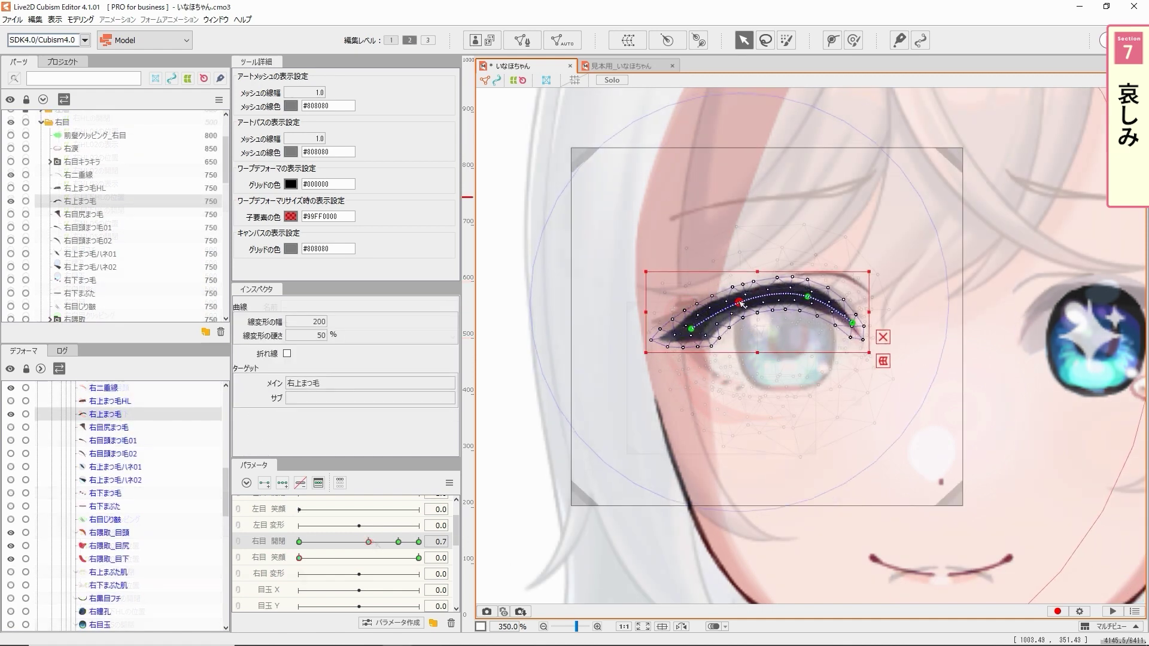
{"action": "left_click_drag", "start_coordinate": [693, 310], "coordinate": [686, 317]}
{"action": "left_click_drag", "start_coordinate": [857, 326], "coordinate": [857, 318]}
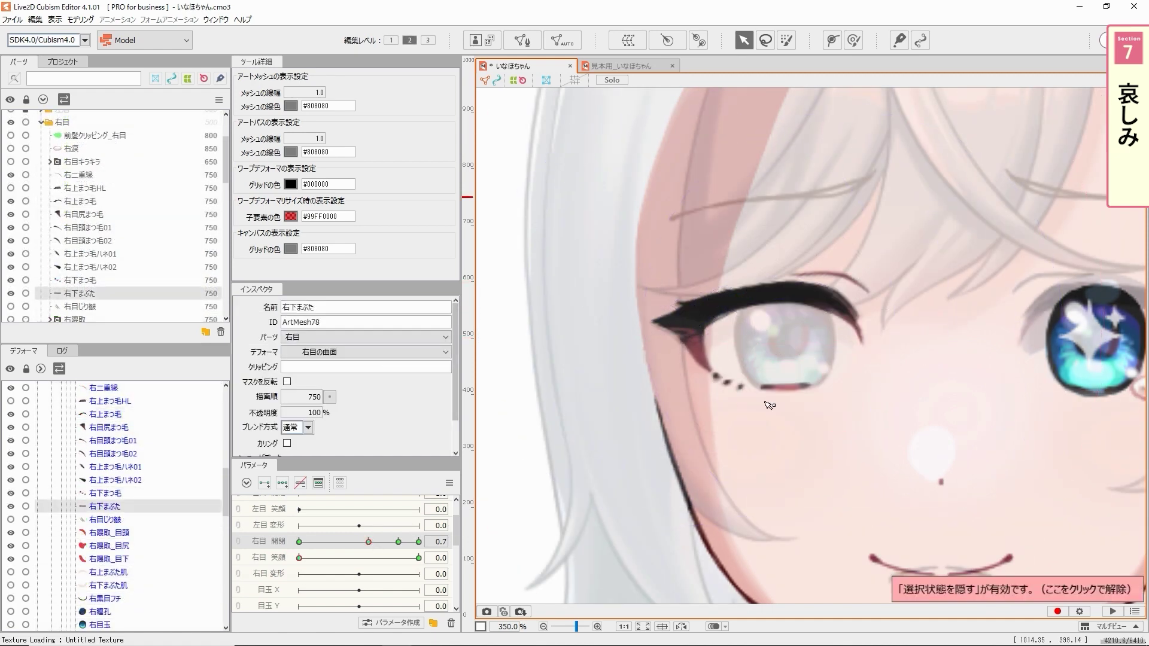
Step: Reshape the lower eyelid 右下まぶた and the clipping mesh 右白目クリッピング, and sweep 右目 開閉 to check the eye
{"action": "left_click_drag", "start_coordinate": [739, 372], "coordinate": [828, 407]}
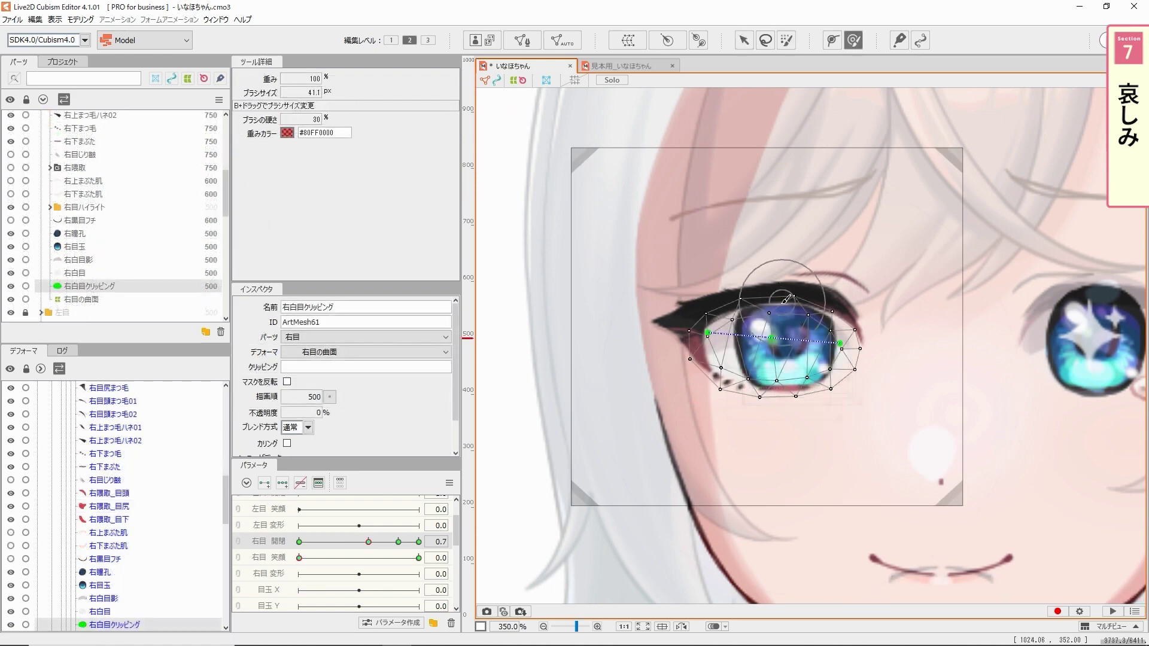
{"action": "left_click_drag", "start_coordinate": [782, 295], "coordinate": [699, 295]}
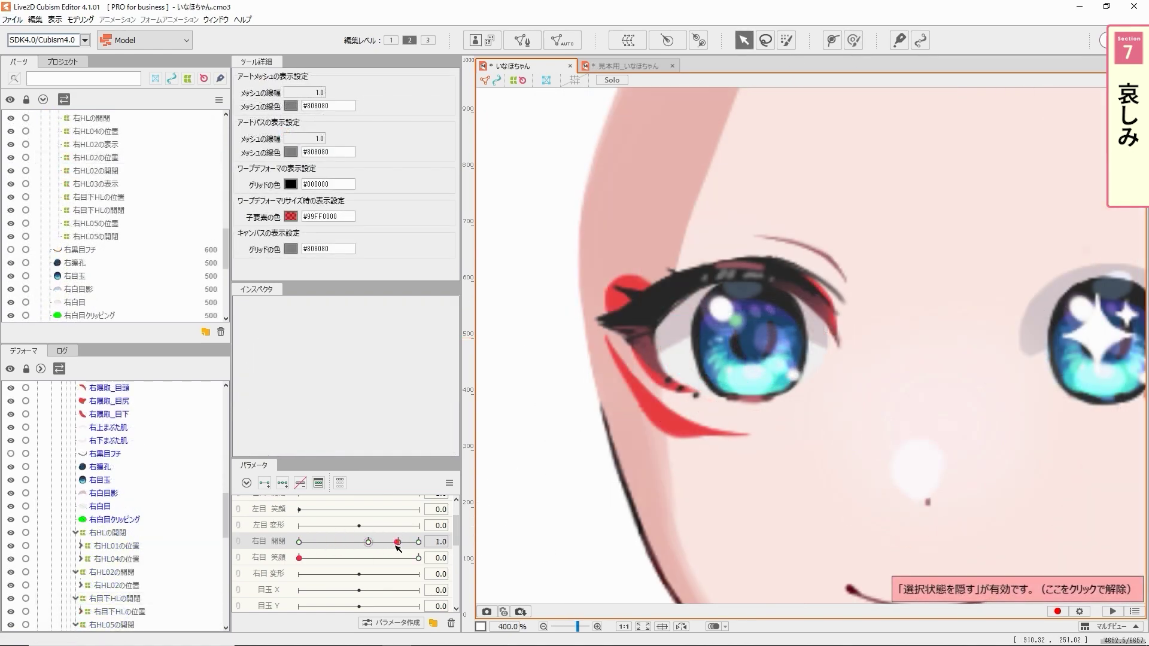
{"action": "left_click_drag", "start_coordinate": [397, 542], "coordinate": [368, 547]}
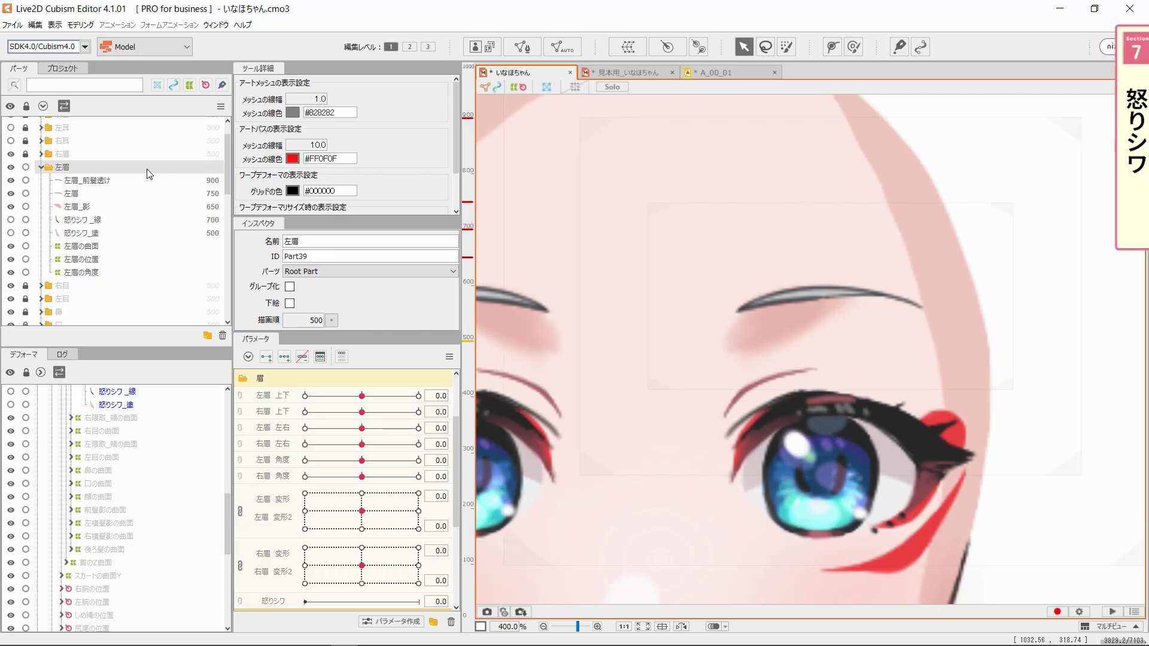
Step: Show the meshes 怒りシワ_線 and 怒りシワ_塗 and add three keys to both on 左眉 変形 and 変形2
{"action": "left_click", "coordinate": [12, 220]}
{"action": "left_click", "coordinate": [11, 233]}
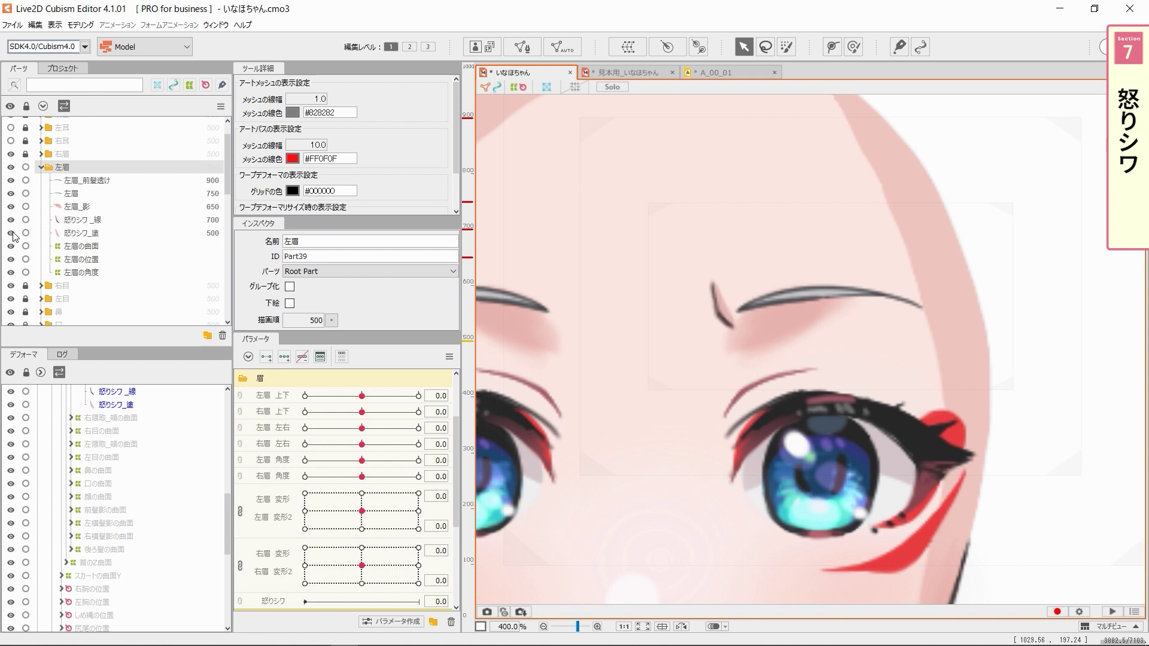
{"action": "left_click", "coordinate": [111, 223]}
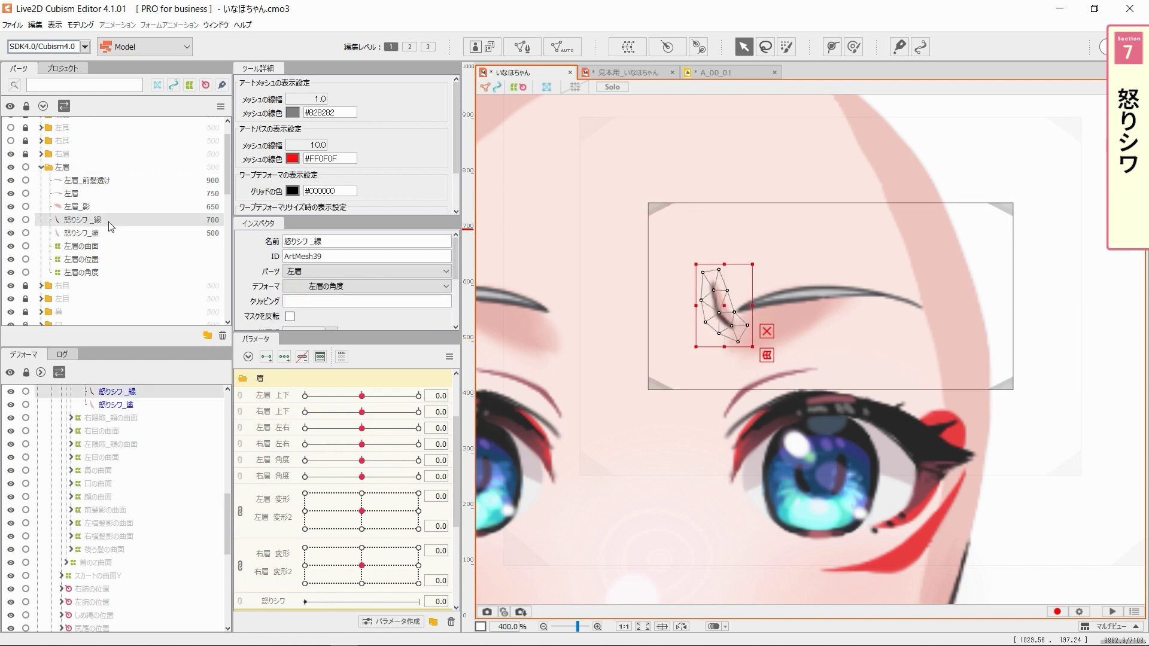
{"action": "left_click", "coordinate": [111, 233], "text": "ctrl"}
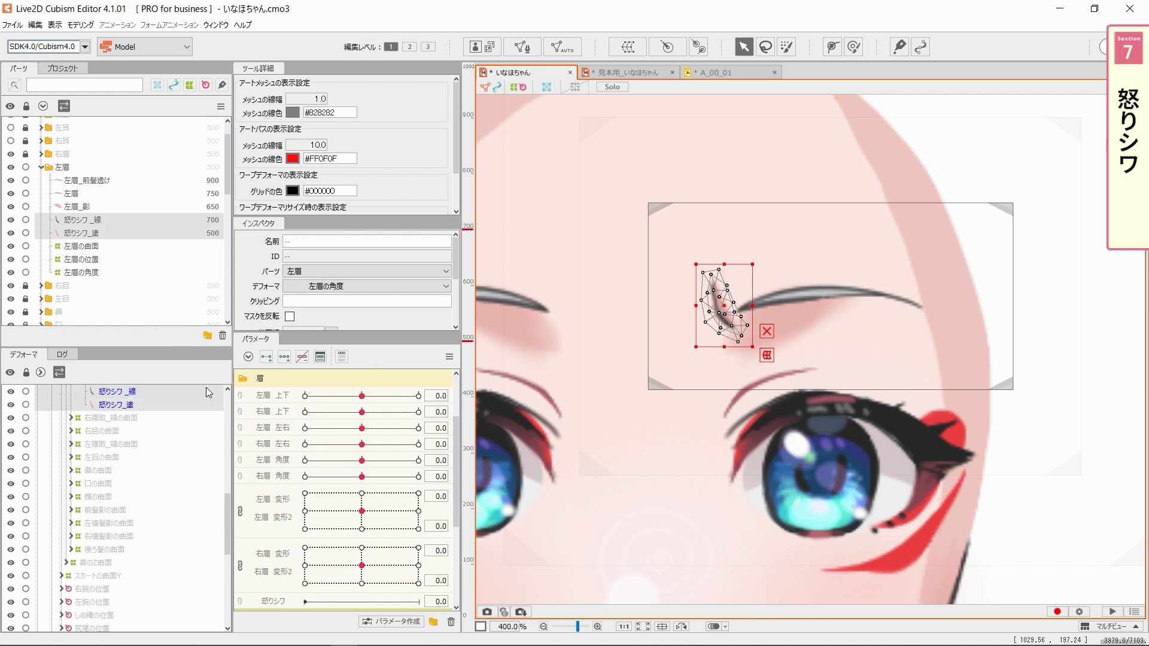
{"action": "left_click", "coordinate": [295, 525]}
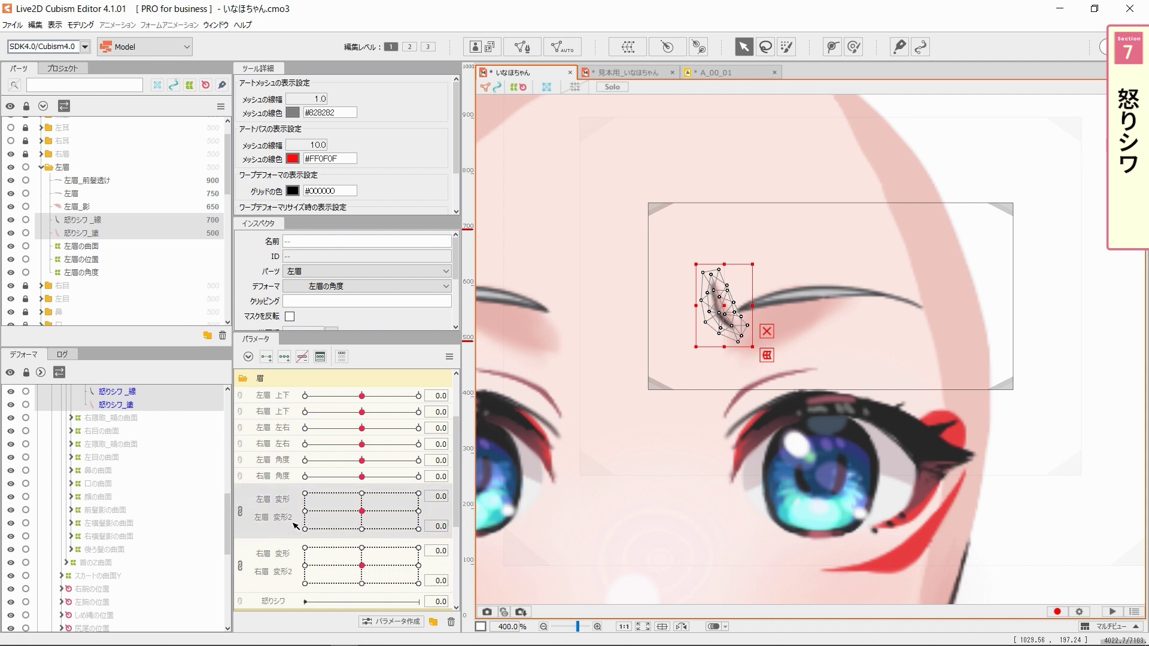
{"action": "left_click", "coordinate": [284, 359]}
Step: Set 左眉 変形 to -1.0 and 左眉 角度 to 0.9, and fit both anger-wrinkle meshes to the brow's inner end
{"action": "left_click_drag", "start_coordinate": [364, 512], "coordinate": [302, 491]}
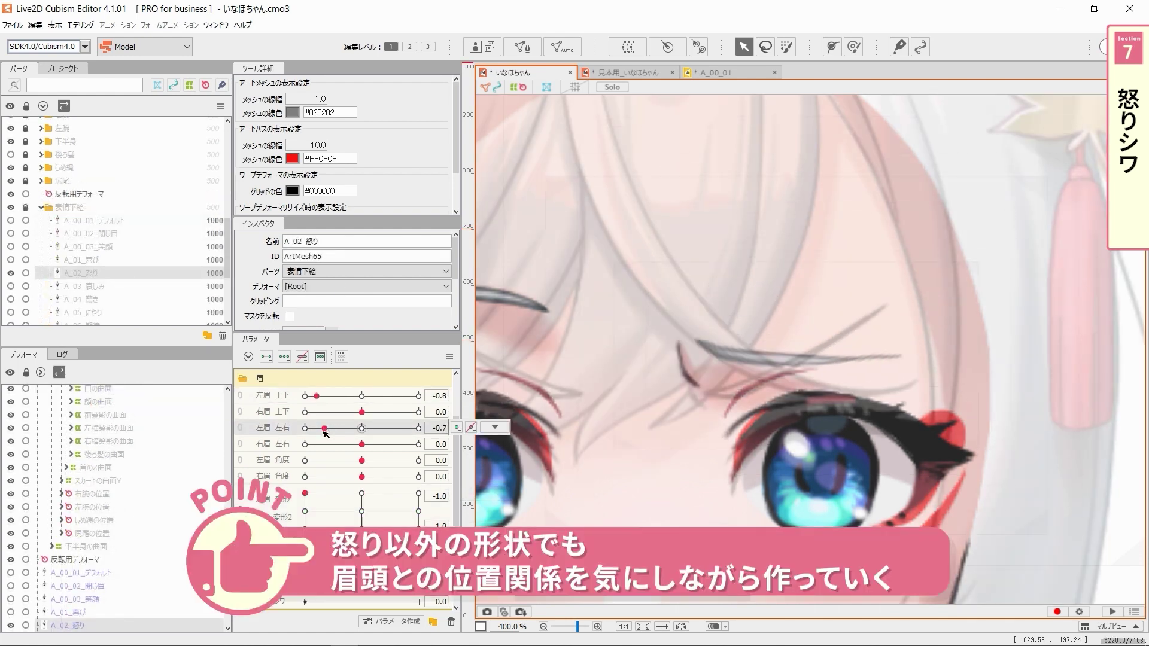
{"action": "left_click_drag", "start_coordinate": [383, 460], "coordinate": [404, 455]}
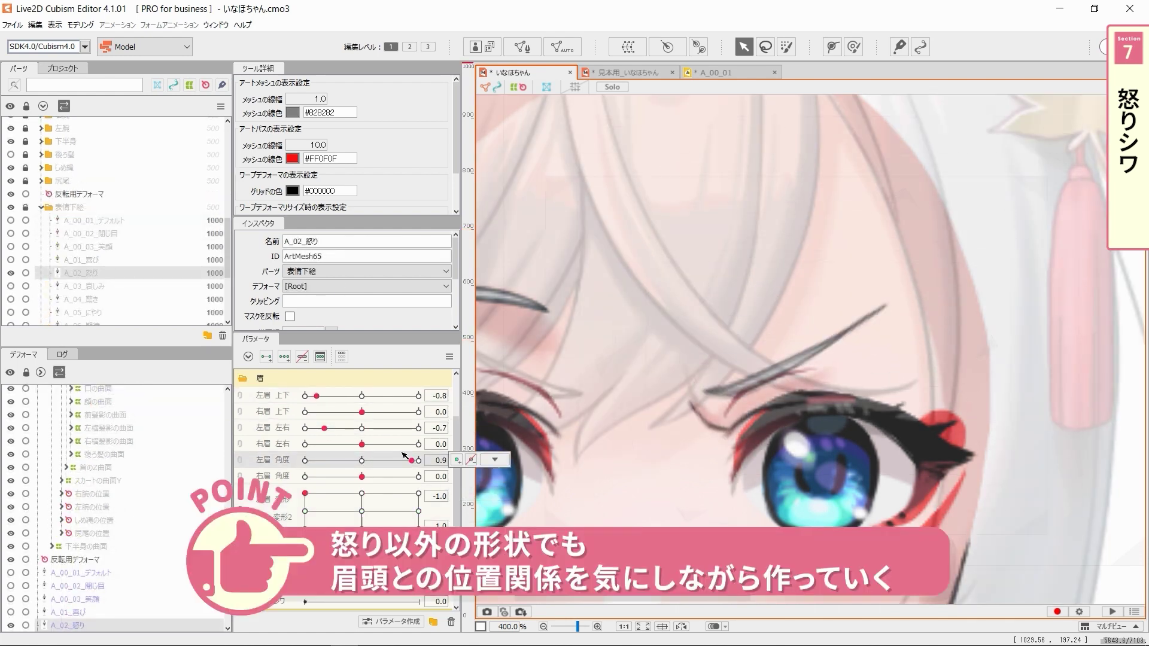
{"action": "scroll", "coordinate": [115, 240], "scroll_direction": "up", "scroll_amount": 7}
{"action": "left_click", "coordinate": [114, 191]}
{"action": "left_click", "coordinate": [115, 204], "text": "shift"}
{"action": "left_click_drag", "start_coordinate": [710, 417], "coordinate": [682, 375]}
{"action": "left_click", "coordinate": [854, 47]}
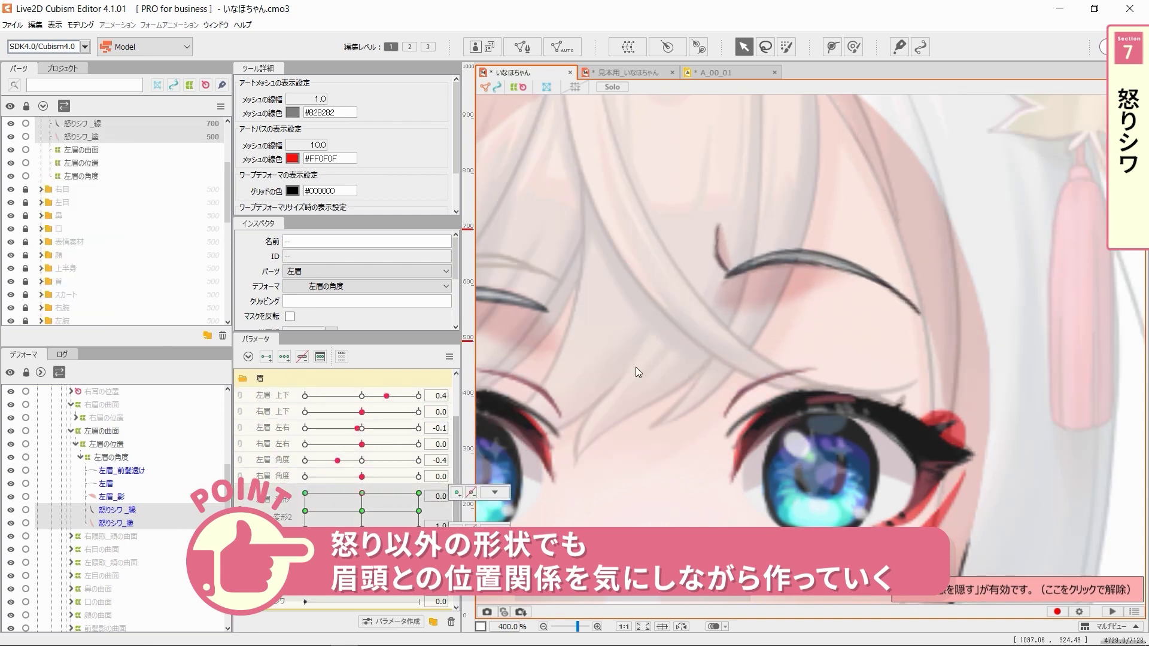
Step: Move the anger-wrinkle meshes outward from the raised brow's inner end and refine their shape with the deform brush
{"action": "key", "text": "ctrl+t"}
{"action": "left_click_drag", "start_coordinate": [723, 258], "coordinate": [713, 270]}
{"action": "left_click", "coordinate": [854, 48]}
{"action": "left_click", "coordinate": [744, 47]}
{"action": "key", "text": "ctrl+t"}
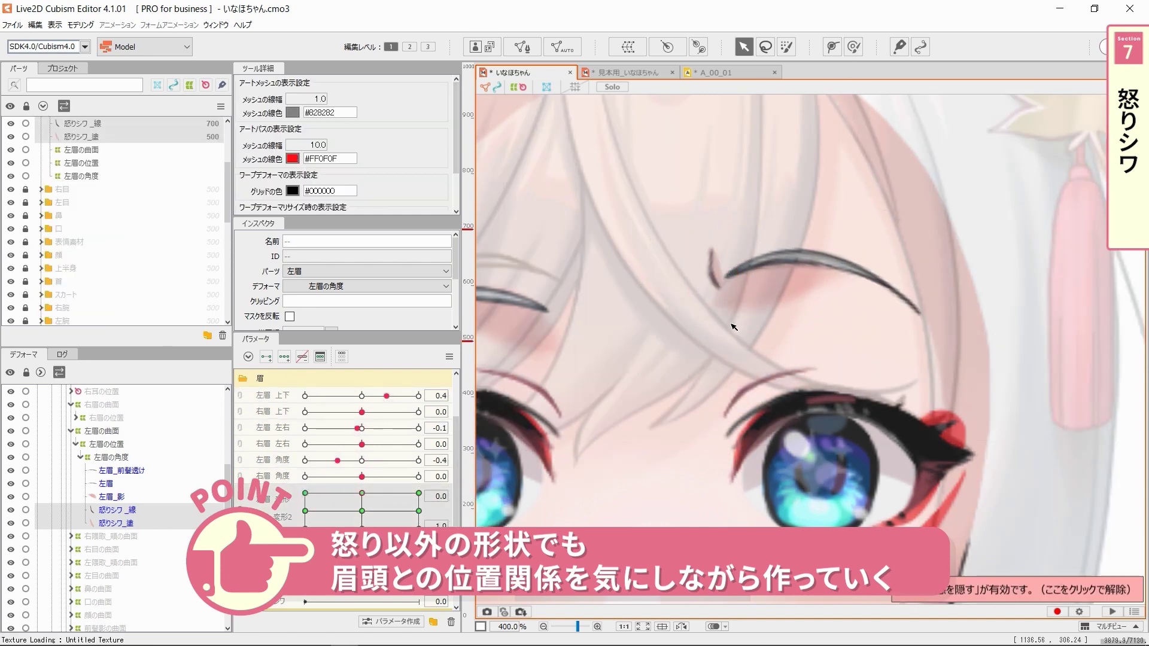
Step: Swap the visible expression draft from A_06_期待 to A_04_驚き and set 左眉 左右 to 0.4
{"action": "scroll", "coordinate": [108, 258], "scroll_direction": "down", "scroll_amount": 7}
{"action": "left_click", "coordinate": [11, 247]}
{"action": "left_click", "coordinate": [11, 221]}
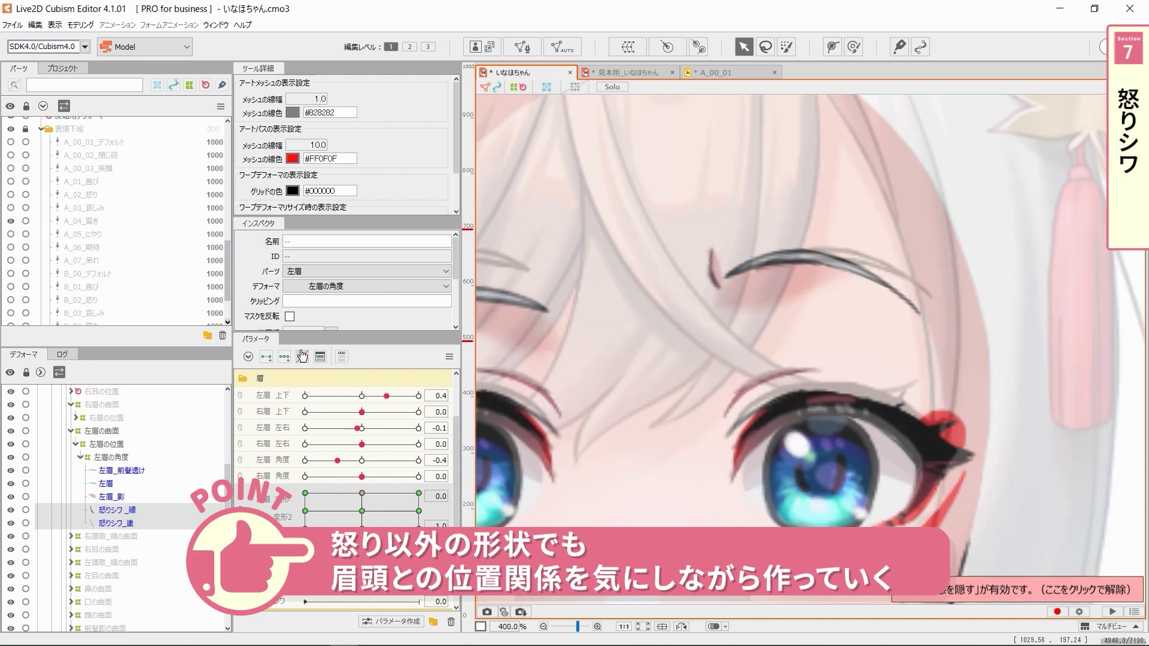
{"action": "left_click", "coordinate": [386, 427]}
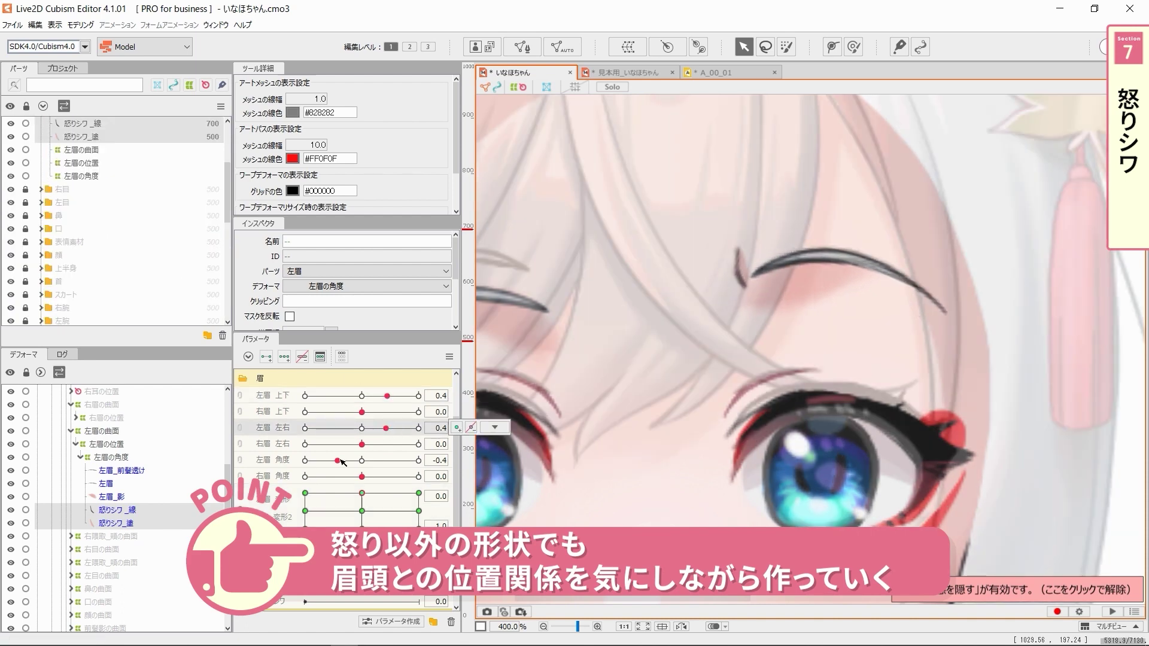
Step: At the maximum 左眉 変形 and 変形2 key, reposition and brush the anger-wrinkle meshes to follow the brow's inner end
{"action": "left_click", "coordinate": [419, 493]}
{"action": "key", "text": "ctrl+t"}
{"action": "left_click_drag", "start_coordinate": [743, 255], "coordinate": [738, 262]}
{"action": "left_click", "coordinate": [854, 48]}
{"action": "left_click", "coordinate": [743, 46]}
{"action": "key", "text": "ctrl+t"}
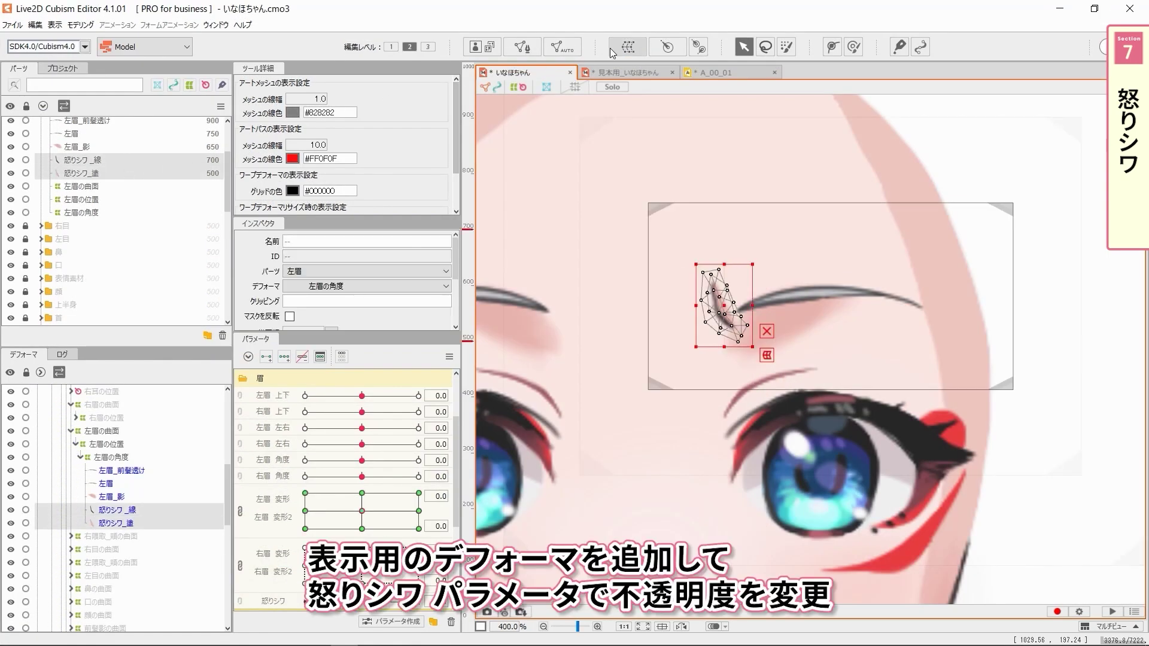
Step: Create a warp deformer named 怒りシワの表示 as parent of both wrinkle meshes, with 2 × 2 Bezier and 5 × 5 conversion divisions, and widen it
{"action": "left_click", "coordinate": [628, 46]}
{"action": "type", "text": "いかりしワの表示"}
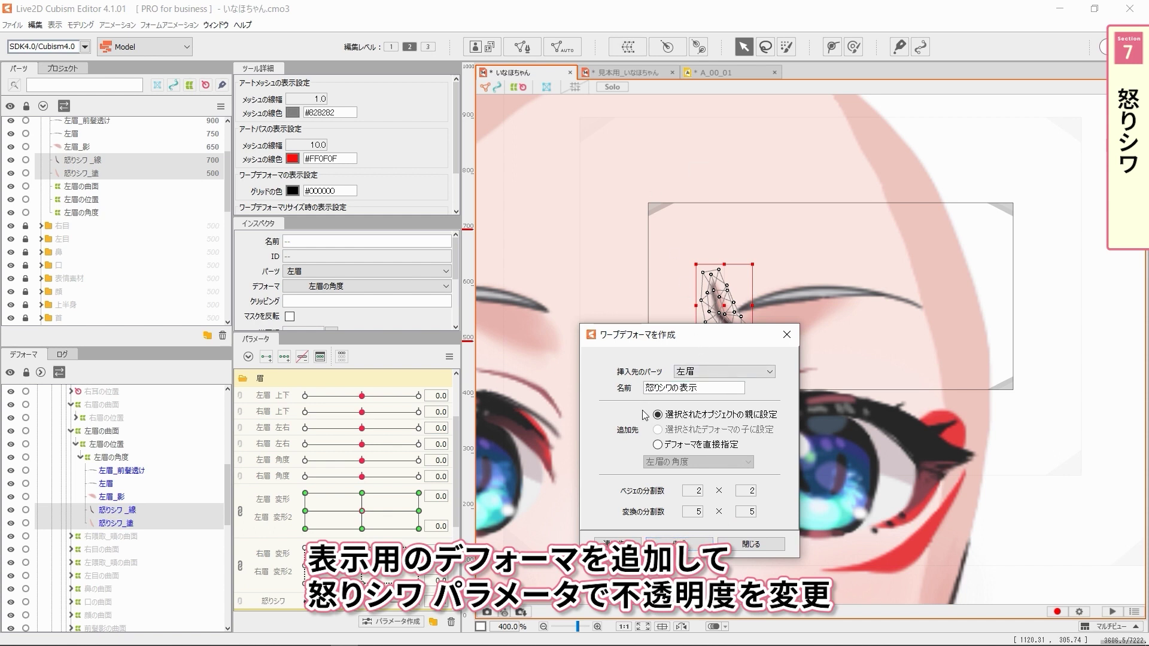
{"action": "left_click", "coordinate": [700, 542]}
{"action": "left_click_drag", "start_coordinate": [756, 305], "coordinate": [775, 306]}
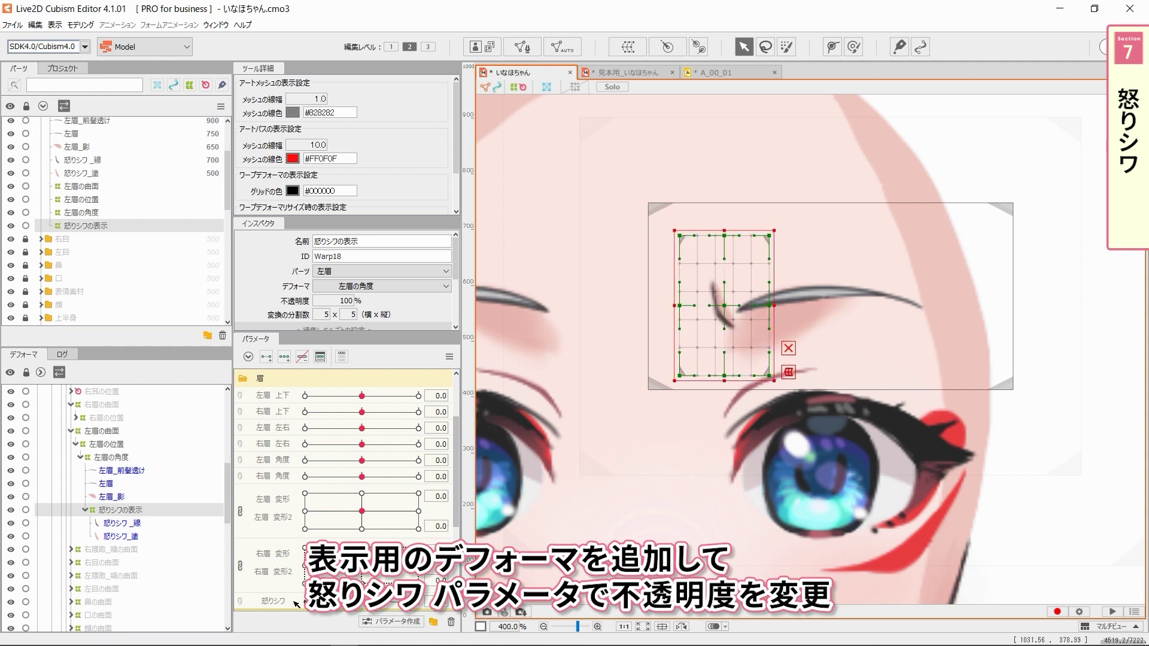
Step: Set the 怒りシワの表示 deformer's opacity to 0% at the zero key of 怒りシワ, and sweep the parameter to check the fade
{"action": "left_click", "coordinate": [343, 301]}
{"action": "type", "text": "0"}
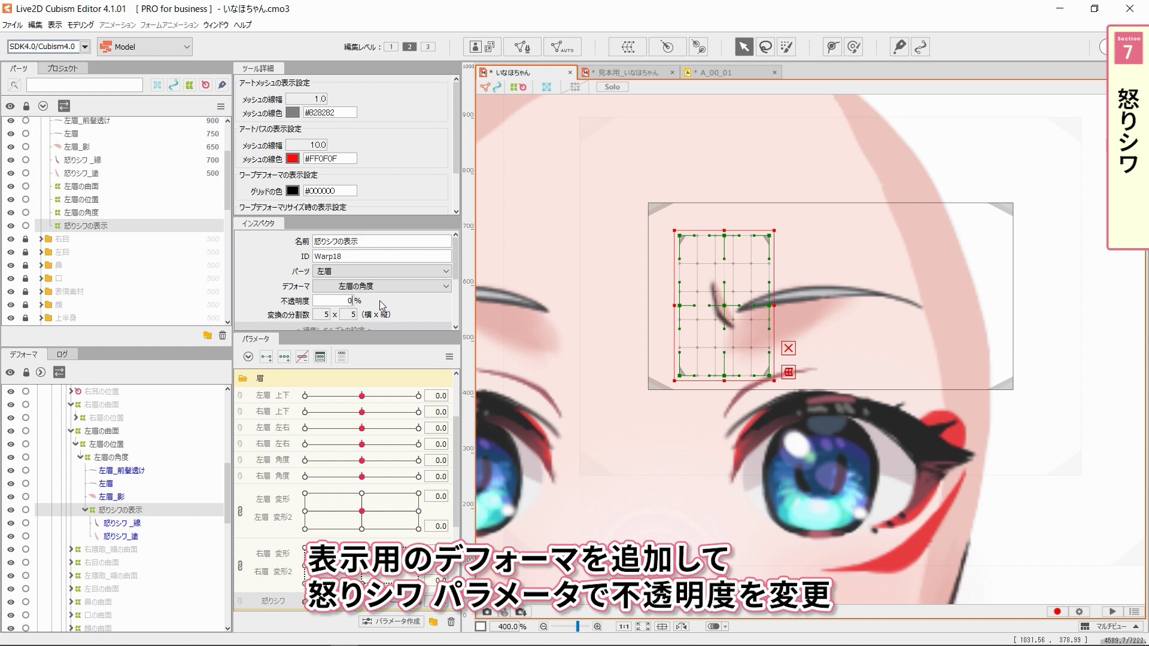
{"action": "key", "text": "Return"}
{"action": "left_click_drag", "start_coordinate": [305, 602], "coordinate": [392, 604]}
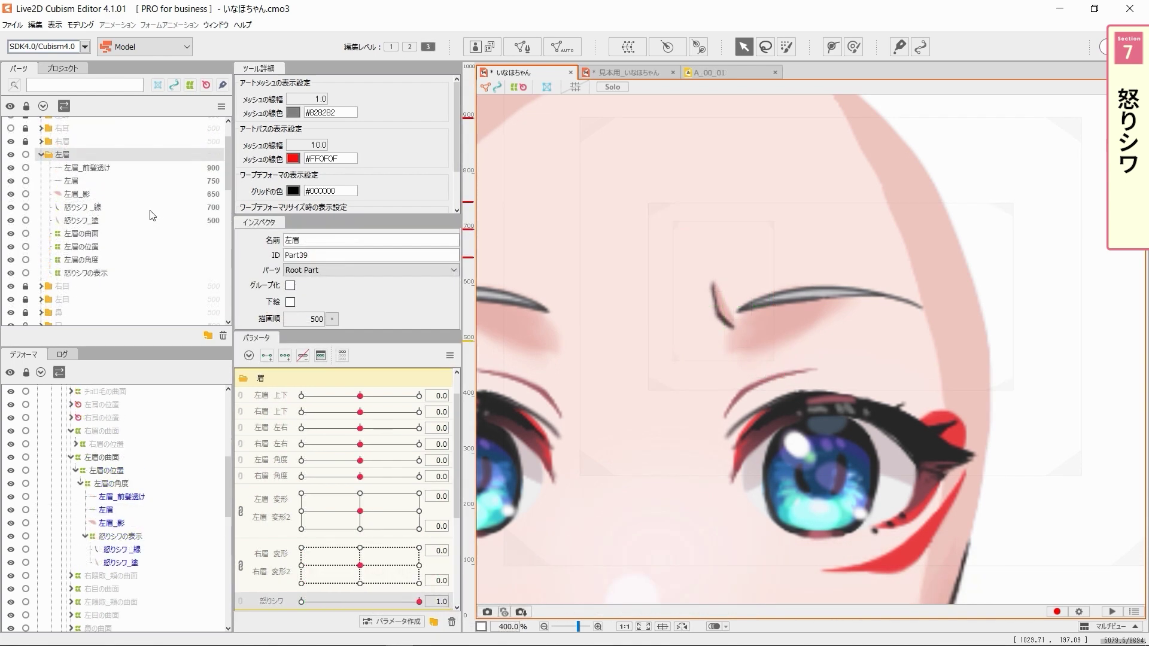
Step: Show the front hair 前髪 temporarily to check how it covers the wrinkle line 怒りシワ_線
{"action": "left_click", "coordinate": [152, 211]}
{"action": "left_click_drag", "start_coordinate": [228, 163], "coordinate": [228, 156]}
{"action": "left_click", "coordinate": [11, 130]}
{"action": "key", "text": "ctrl+t"}
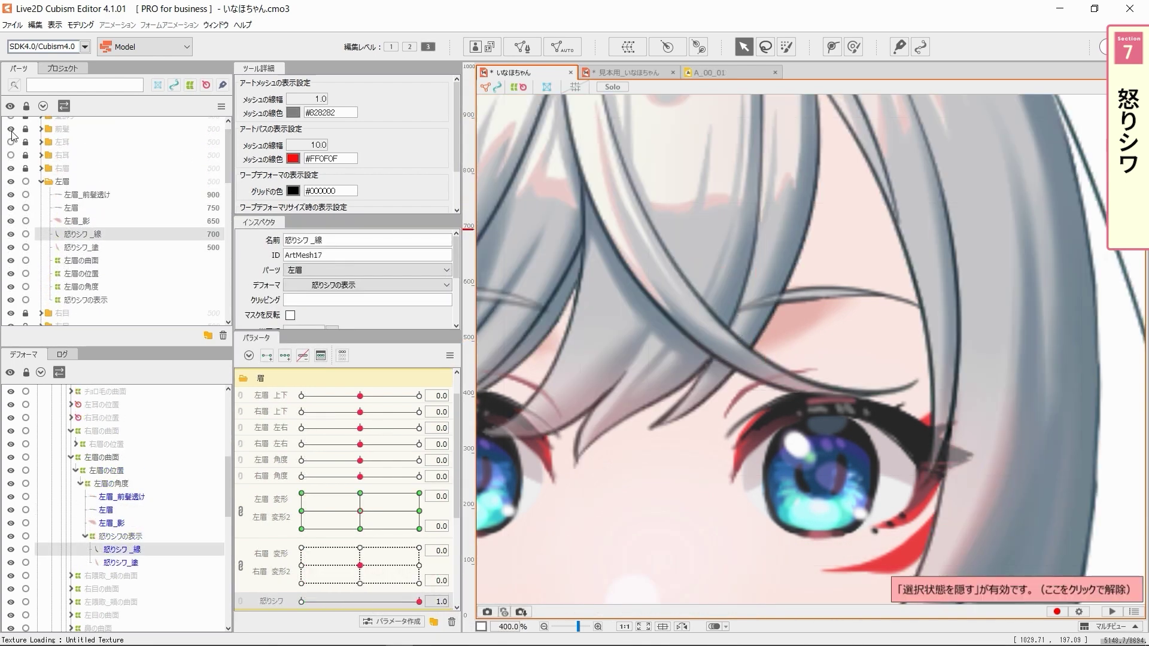
{"action": "left_click", "coordinate": [10, 130]}
Step: Duplicate the mesh 怒りシワ_線 and rename the copy 怒りシワ_線_前髪透け
{"action": "right_click", "coordinate": [102, 230]}
{"action": "left_click", "coordinate": [111, 309]}
{"action": "right_click", "coordinate": [108, 238]}
{"action": "left_click", "coordinate": [116, 363]}
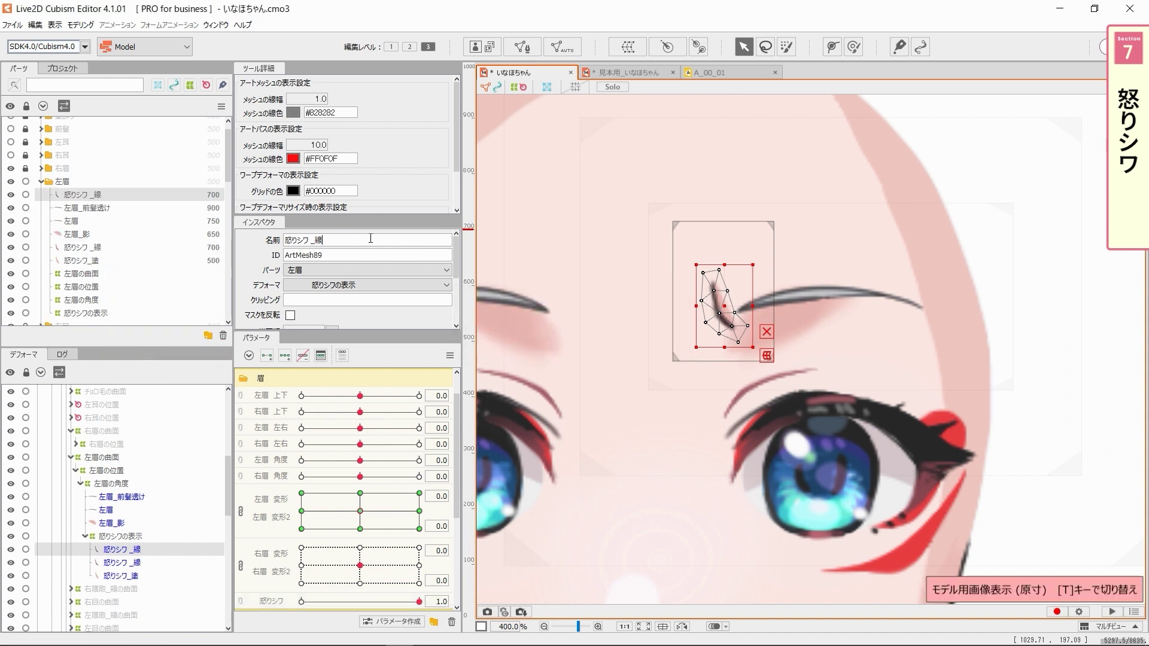
{"action": "type", "text": "_前髪透け"}
{"action": "key", "text": "Return"}
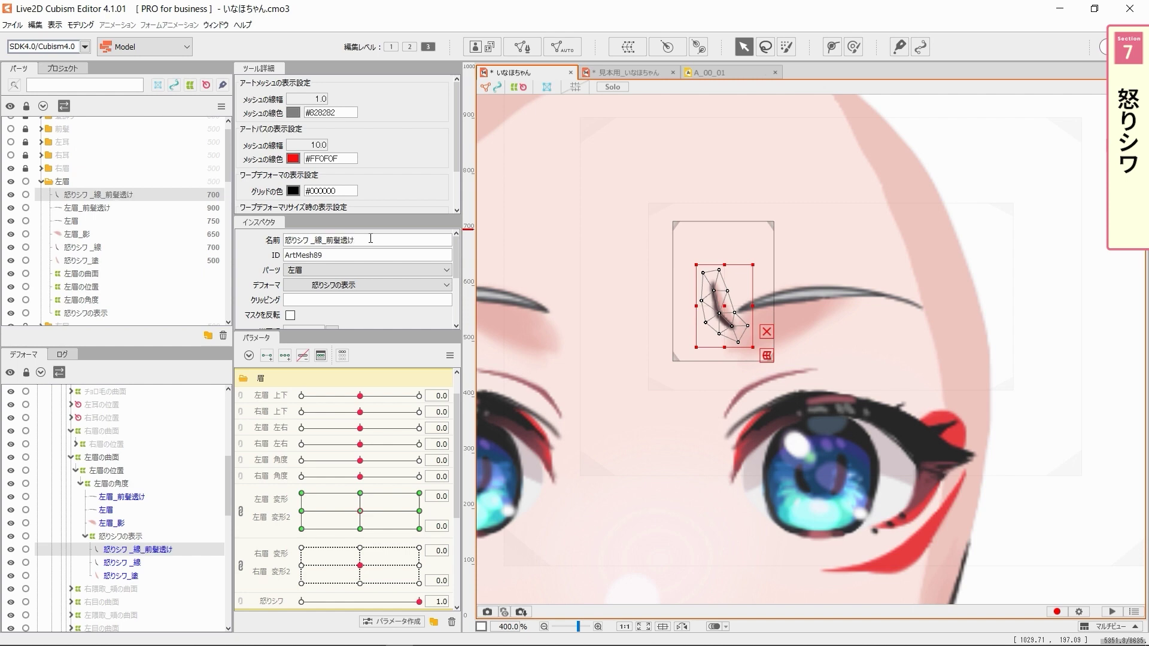
Step: Start a multi-key edit of 怒りシワ_線_前髪透け and overwrite its draw order with 900
{"action": "left_click", "coordinate": [80, 25]}
{"action": "mouse_move", "coordinate": [185, 70]}
{"action": "left_click", "coordinate": [231, 98]}
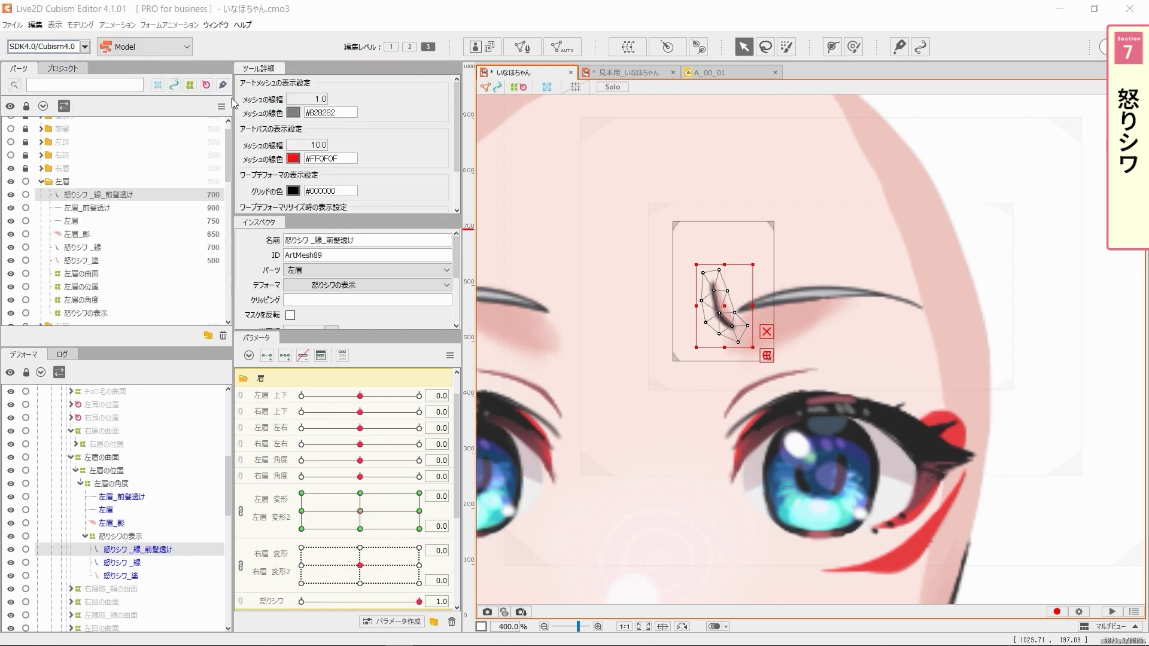
{"action": "left_click", "coordinate": [729, 189]}
{"action": "left_click", "coordinate": [786, 202]}
{"action": "left_click", "coordinate": [786, 202]}
{"action": "left_click", "coordinate": [786, 202]}
{"action": "left_click", "coordinate": [786, 202]}
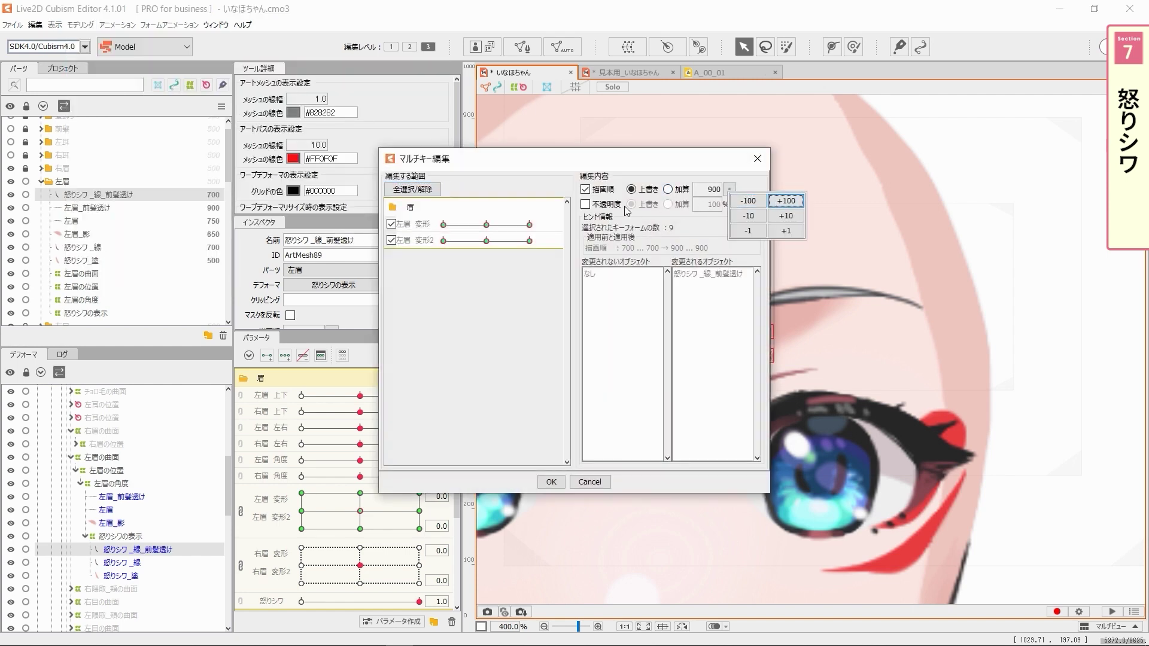
Step: Include opacity in the multi-key edit, overwrite it with 50%, and apply the changes to the copied wrinkle line
{"action": "left_click", "coordinate": [599, 205]}
{"action": "left_click", "coordinate": [709, 204]}
{"action": "type", "text": "50"}
{"action": "key", "text": "Return"}
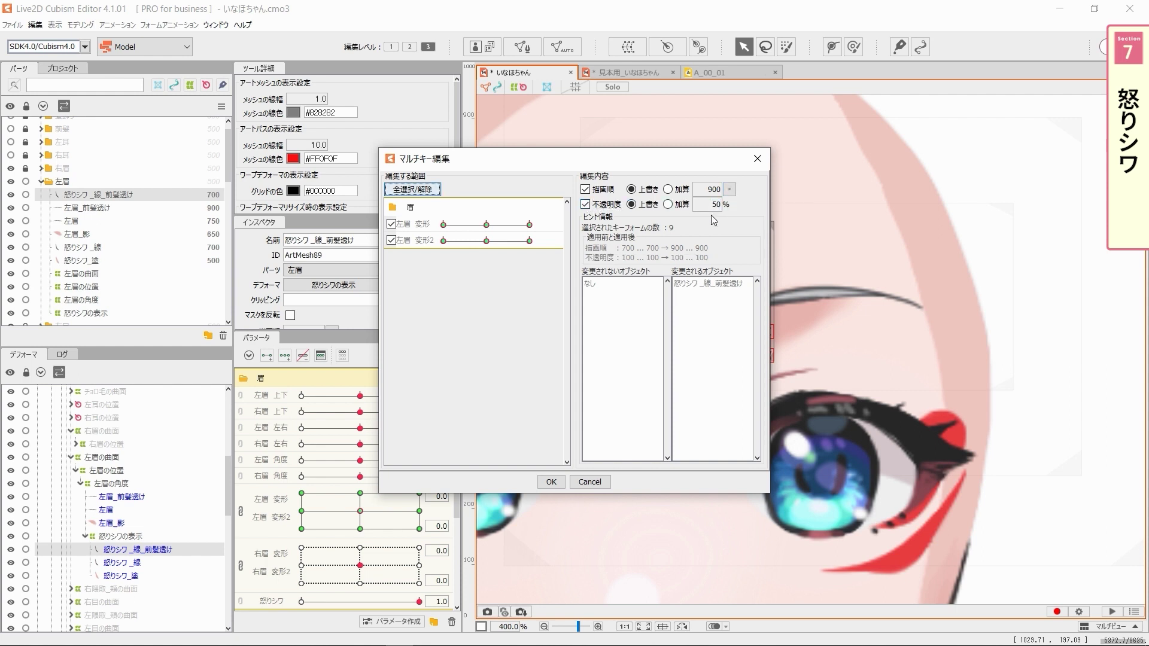
{"action": "left_click", "coordinate": [551, 482]}
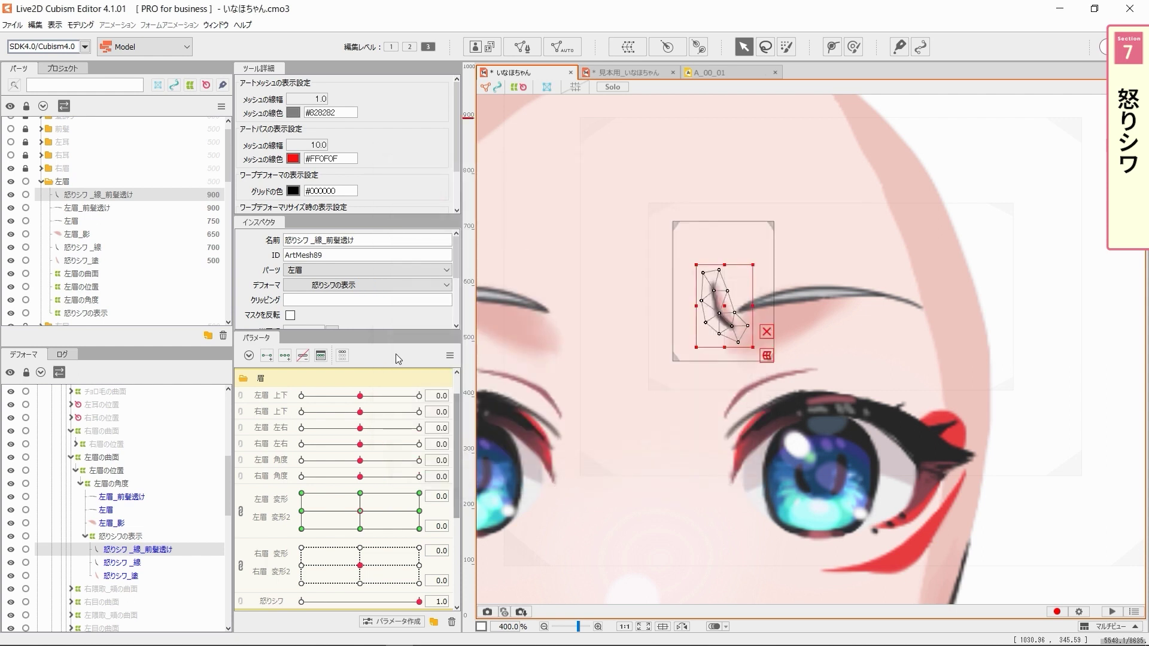
Step: Show the front hair 前髪 and move 左眉 変形 to check the wrinkle line showing through the hair
{"action": "left_click", "coordinate": [11, 129]}
{"action": "key", "text": "ctrl+t"}
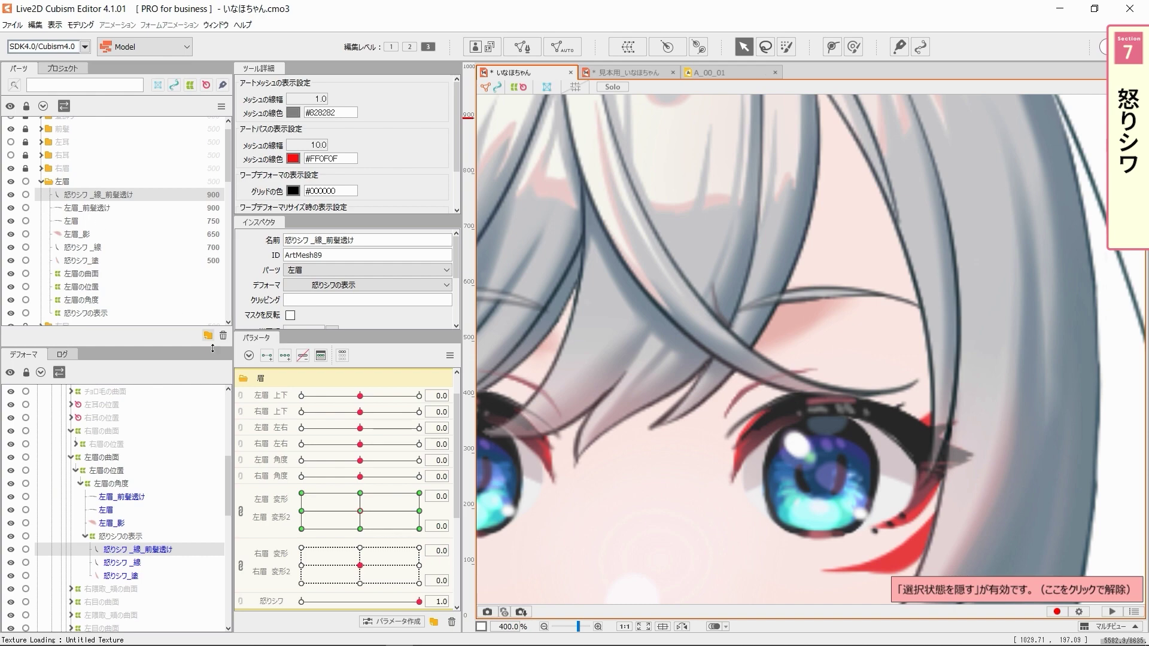
{"action": "left_click_drag", "start_coordinate": [360, 512], "coordinate": [356, 518]}
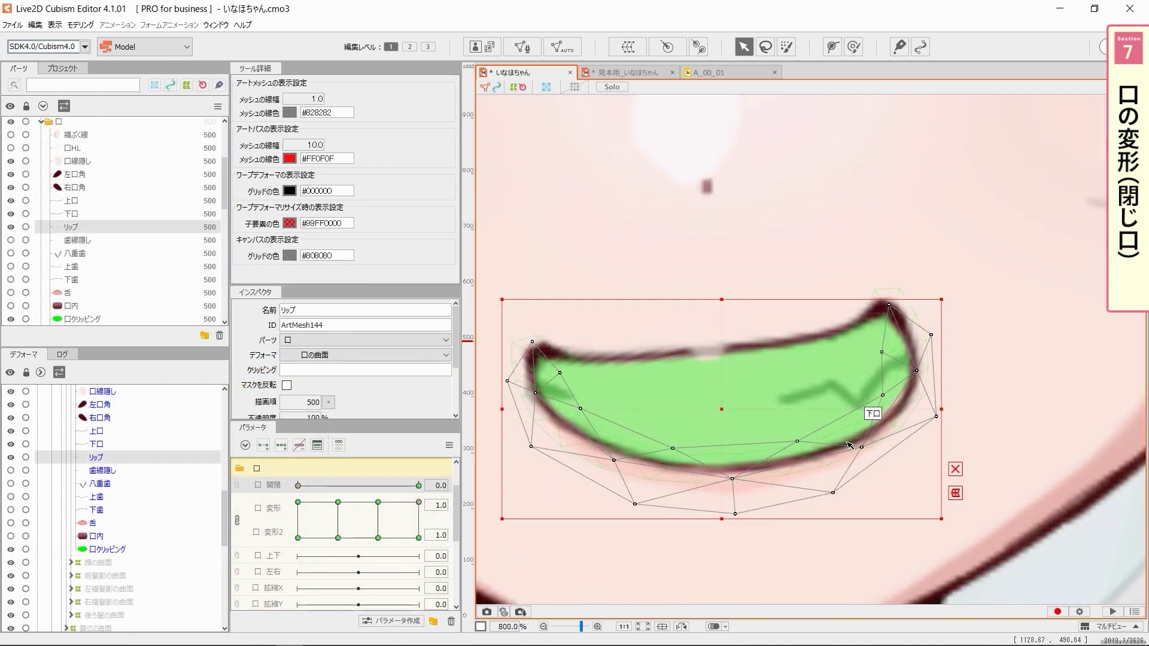
Step: With 口 変形 and 変形2 at 1.0, reshape the corner of the リップ mesh and the fang line 八重歯 in the grinning mouth
{"action": "left_click_drag", "start_coordinate": [936, 417], "coordinate": [937, 423]}
{"action": "mouse_move", "coordinate": [917, 372]}
{"action": "left_mouse_down"}
{"action": "mouse_move", "coordinate": [882, 397]}
{"action": "mouse_move", "coordinate": [921, 385]}
{"action": "left_mouse_up"}
{"action": "left_click_drag", "start_coordinate": [882, 352], "coordinate": [886, 353]}
{"action": "mouse_move", "coordinate": [889, 308]}
{"action": "left_mouse_down"}
{"action": "mouse_move", "coordinate": [933, 344]}
{"action": "mouse_move", "coordinate": [895, 358]}
{"action": "mouse_move", "coordinate": [925, 395]}
{"action": "left_mouse_up"}
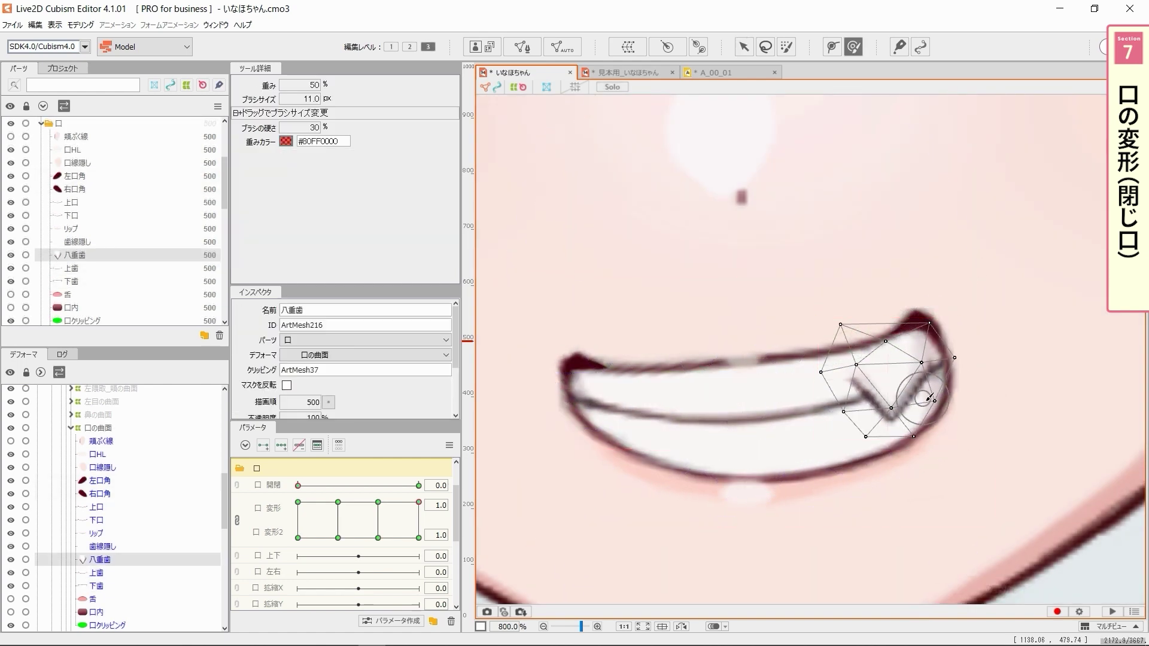
{"action": "left_click", "coordinate": [744, 47]}
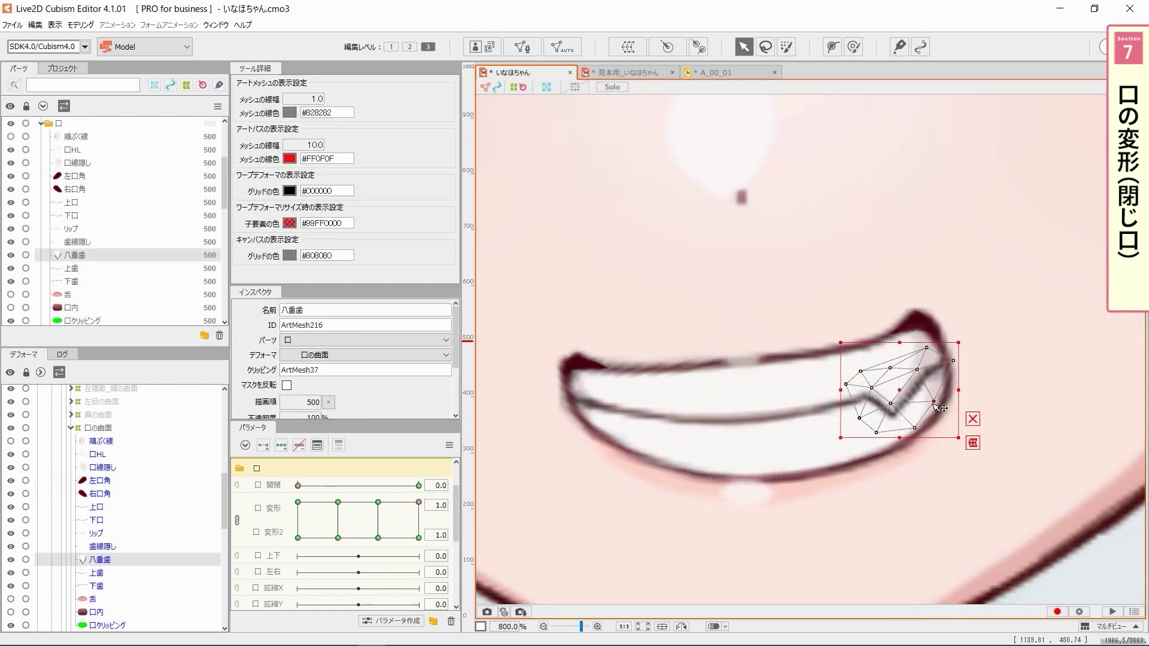
Step: Reshape the mesh 歯線隠し so that it covers the middle of the tooth line in the closed grinning mouth
{"action": "left_click", "coordinate": [102, 547]}
{"action": "left_click_drag", "start_coordinate": [741, 444], "coordinate": [741, 452]}
{"action": "key", "text": "b"}
{"action": "left_click_drag", "start_coordinate": [802, 410], "coordinate": [790, 411]}
{"action": "key", "text": "v"}
{"action": "left_click_drag", "start_coordinate": [623, 431], "coordinate": [628, 426]}
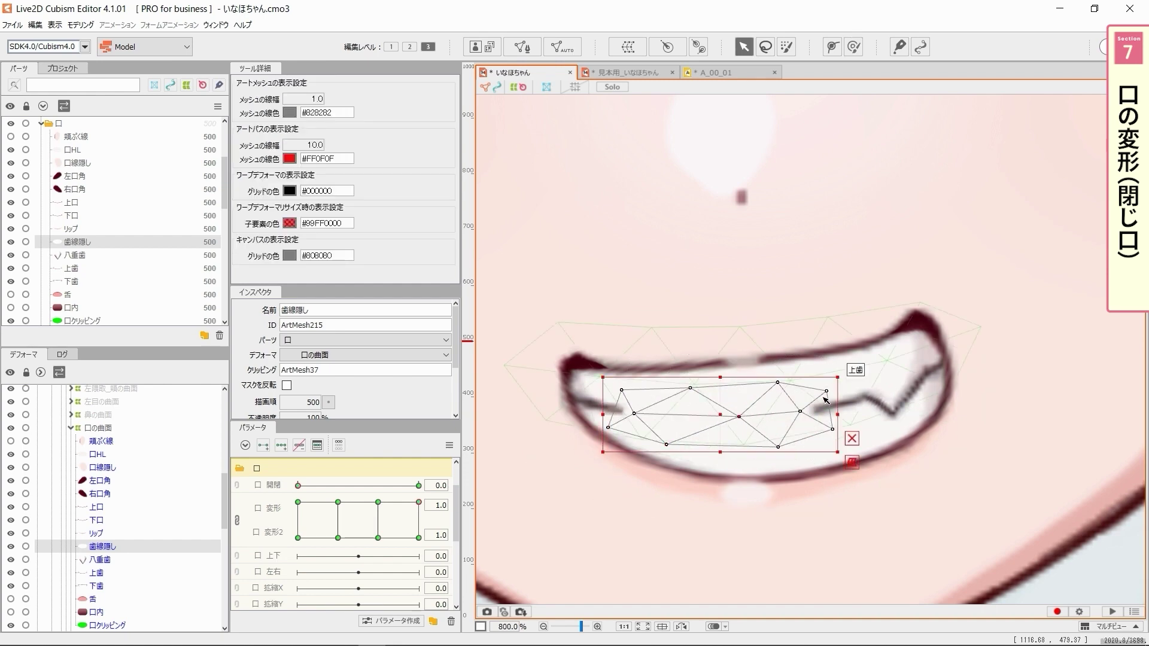
Step: Adjust the vertices of the upper teeth mesh 上歯, and view the lower teeth mesh 下歯 with the selection display hidden
{"action": "left_click", "coordinate": [827, 402]}
{"action": "left_click_drag", "start_coordinate": [846, 419], "coordinate": [854, 430]}
{"action": "left_click_drag", "start_coordinate": [744, 444], "coordinate": [744, 438]}
{"action": "left_click_drag", "start_coordinate": [504, 364], "coordinate": [506, 358]}
{"action": "left_click", "coordinate": [97, 586]}
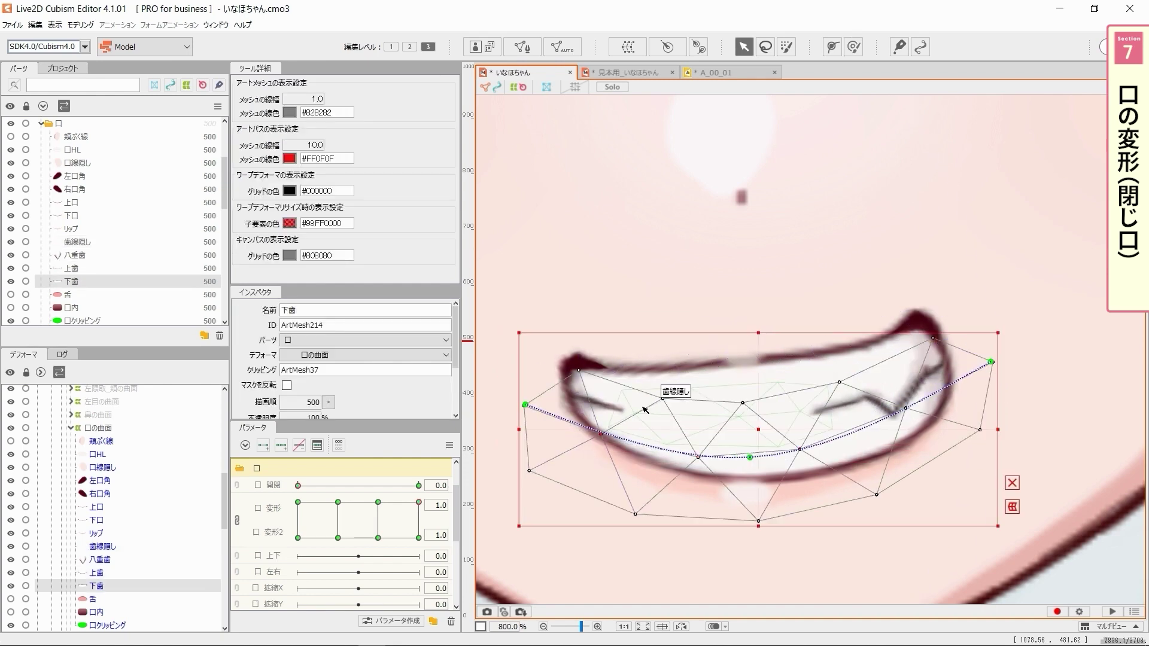
{"action": "key", "text": "ctrl+t"}
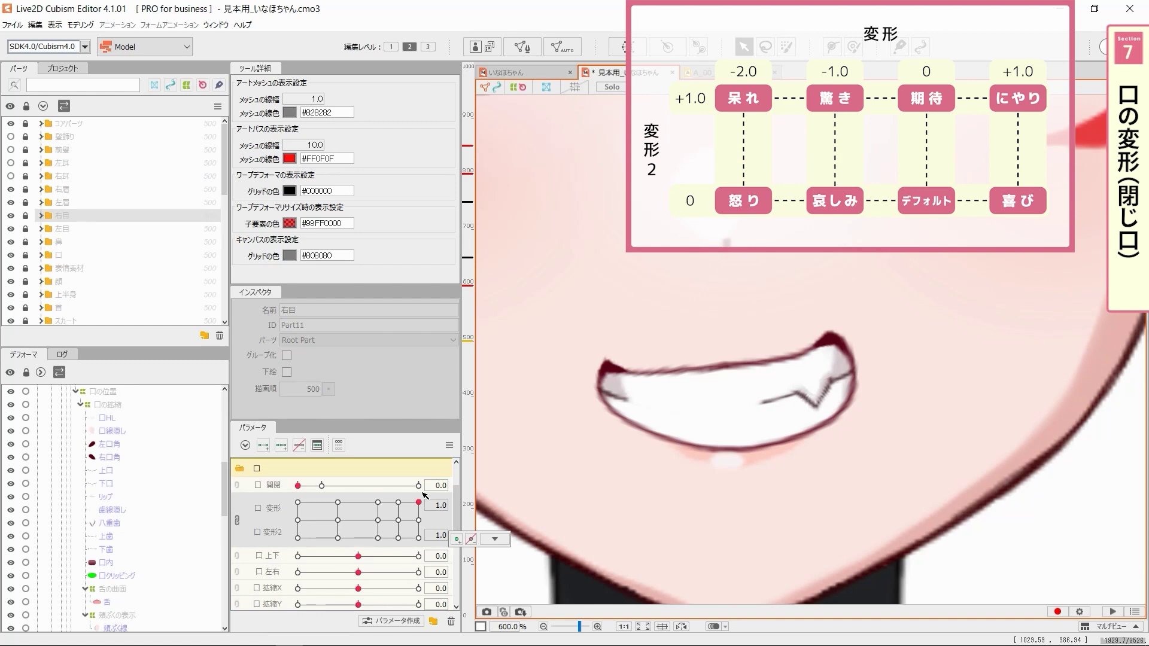
Step: Compare the reference sketches A_07_呆れ, A_04_驚き, B_07_呆れ and B_04_驚き with the sample model's mouth, and preview 口 変形 and 変形2
{"action": "left_click_drag", "start_coordinate": [419, 501], "coordinate": [295, 502]}
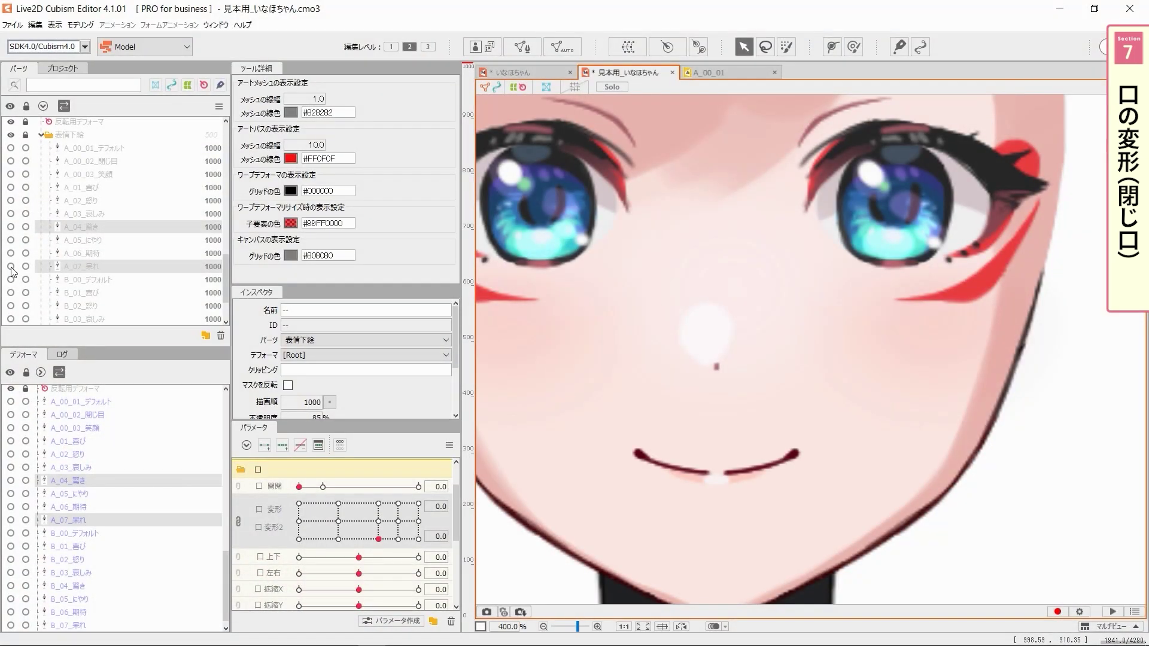
{"action": "left_click", "coordinate": [11, 267]}
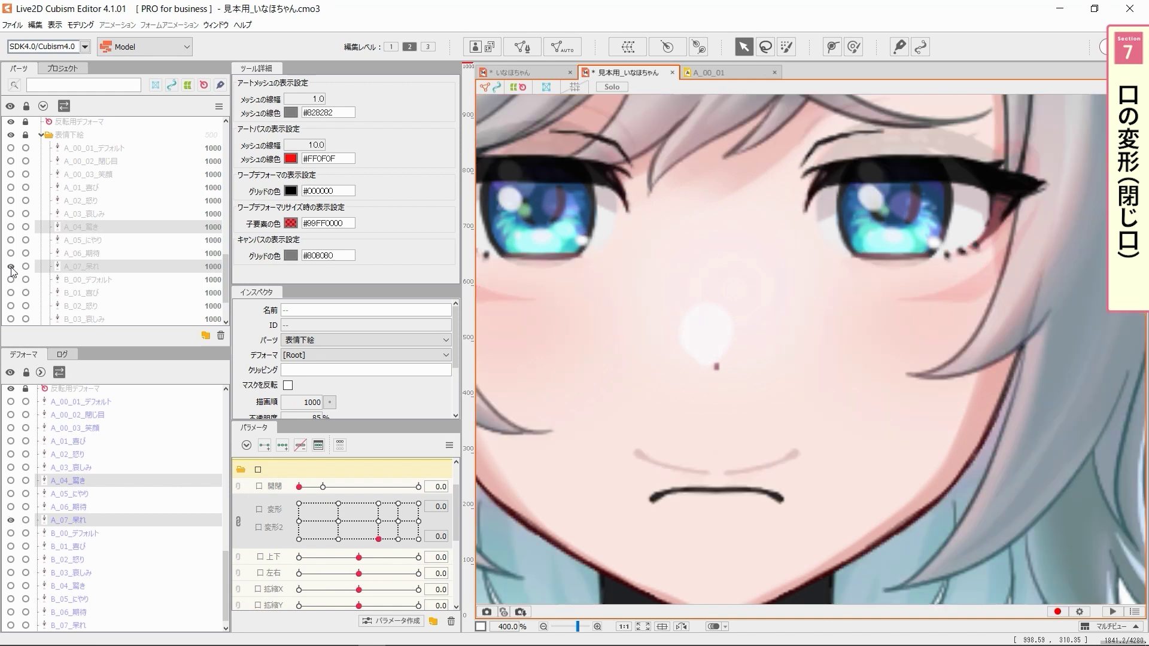
{"action": "left_click", "coordinate": [12, 267]}
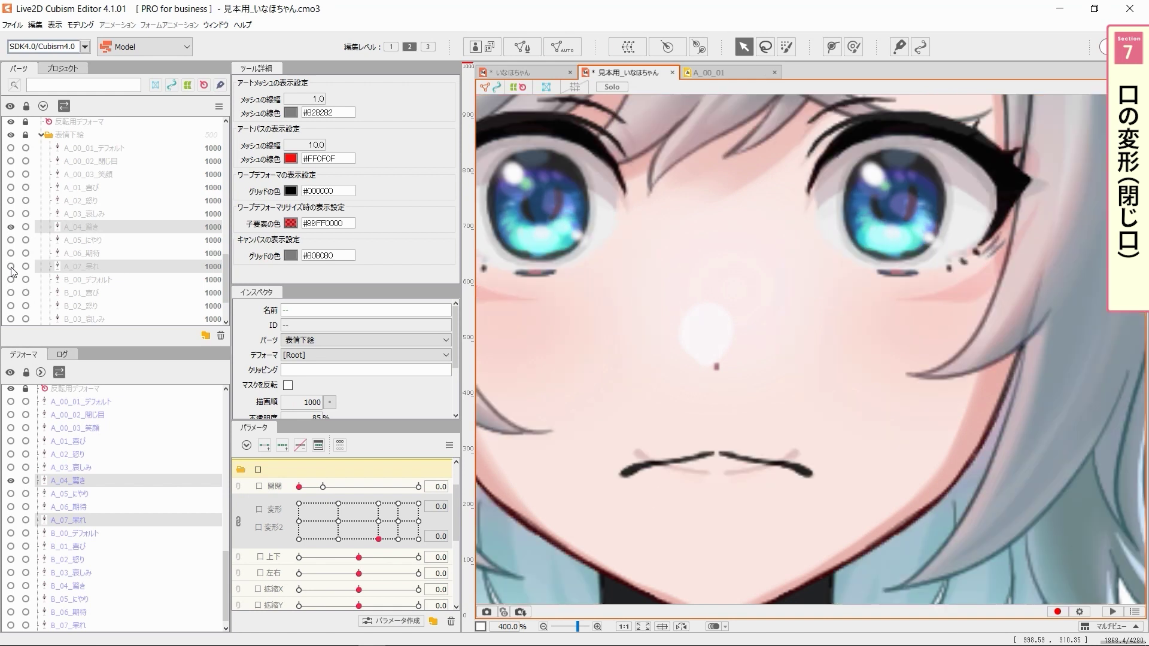
{"action": "left_click", "coordinate": [11, 267]}
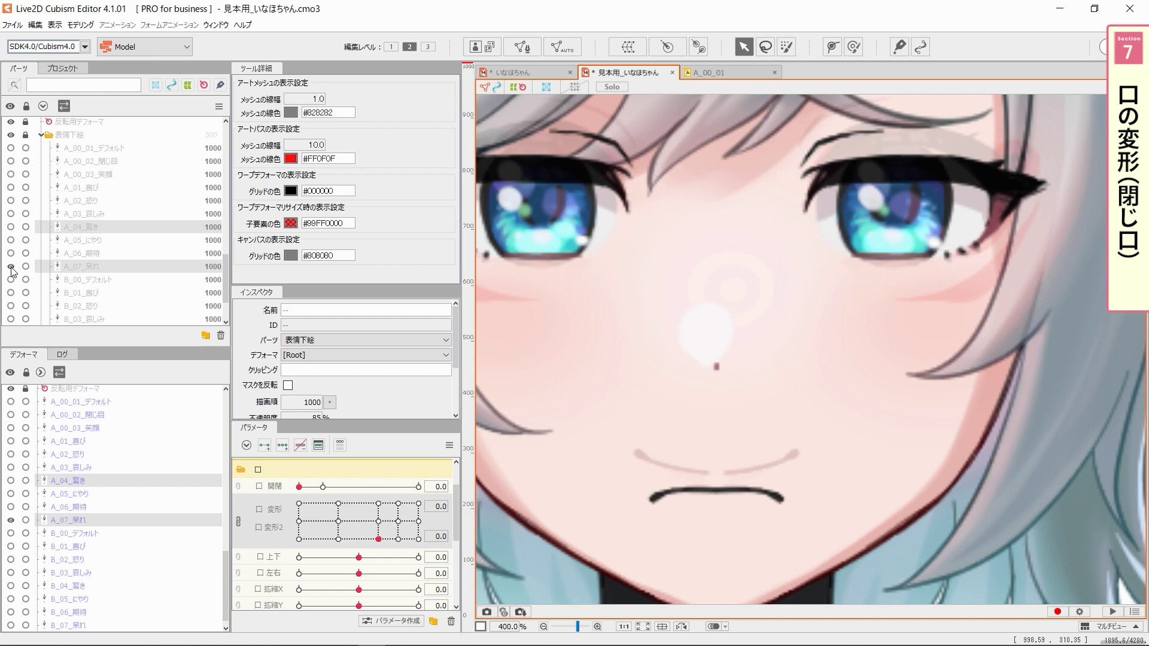
{"action": "scroll", "coordinate": [11, 270], "scroll_direction": "down", "scroll_amount": 2}
{"action": "left_click", "coordinate": [11, 306]}
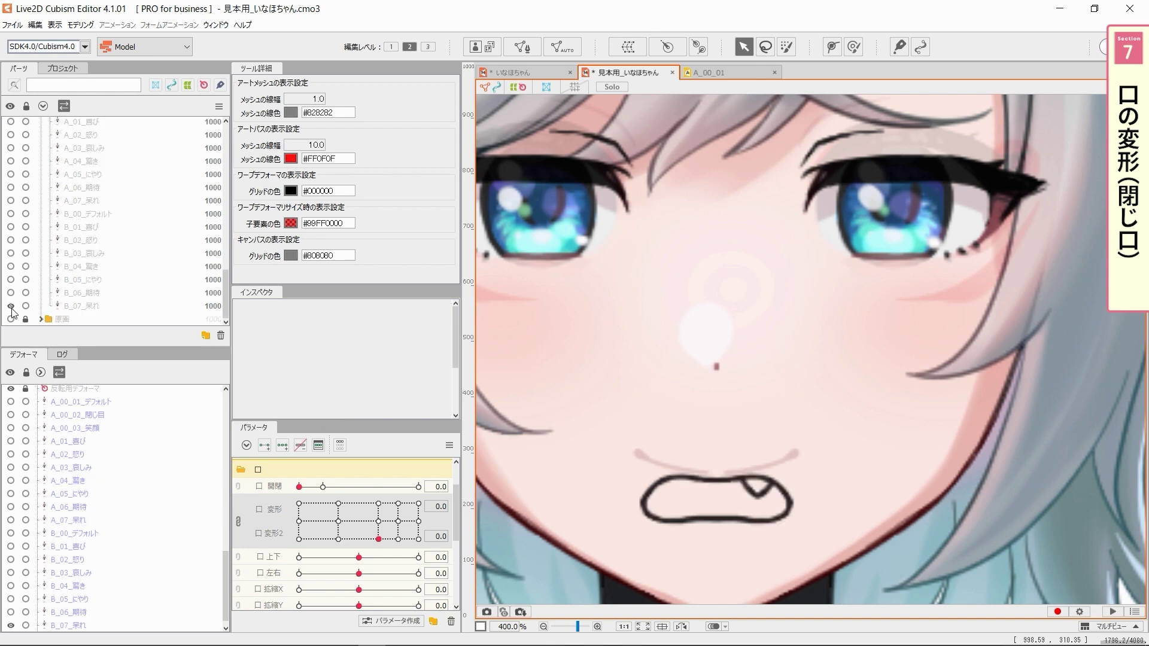
{"action": "left_click", "coordinate": [11, 266]}
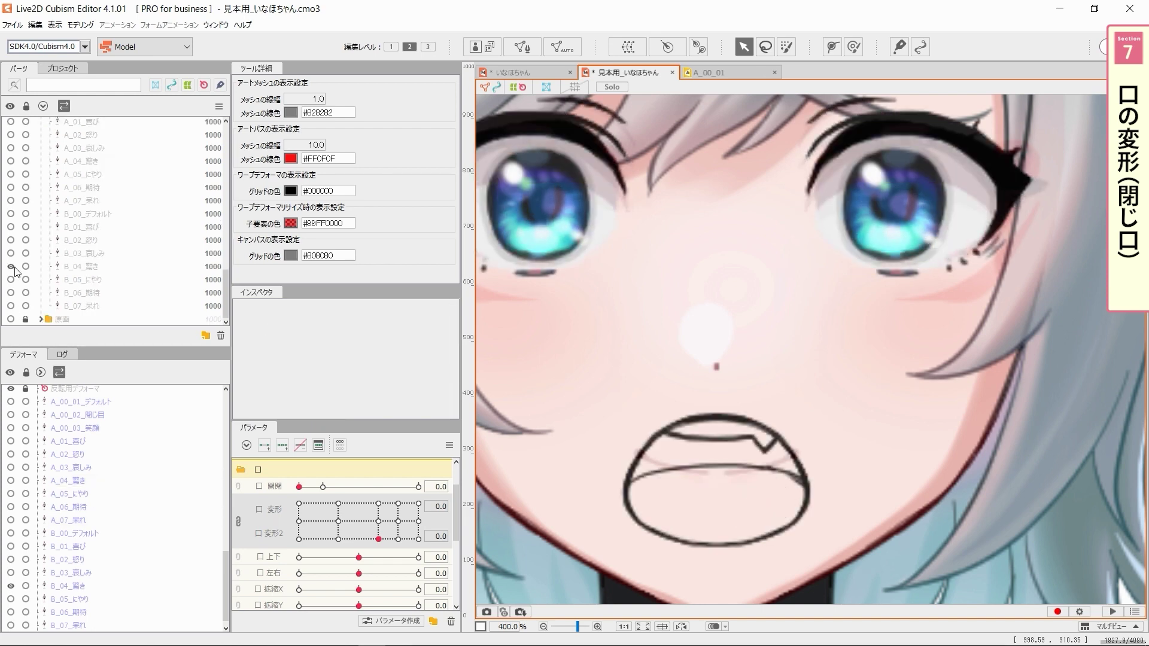
{"action": "left_click", "coordinate": [10, 280]}
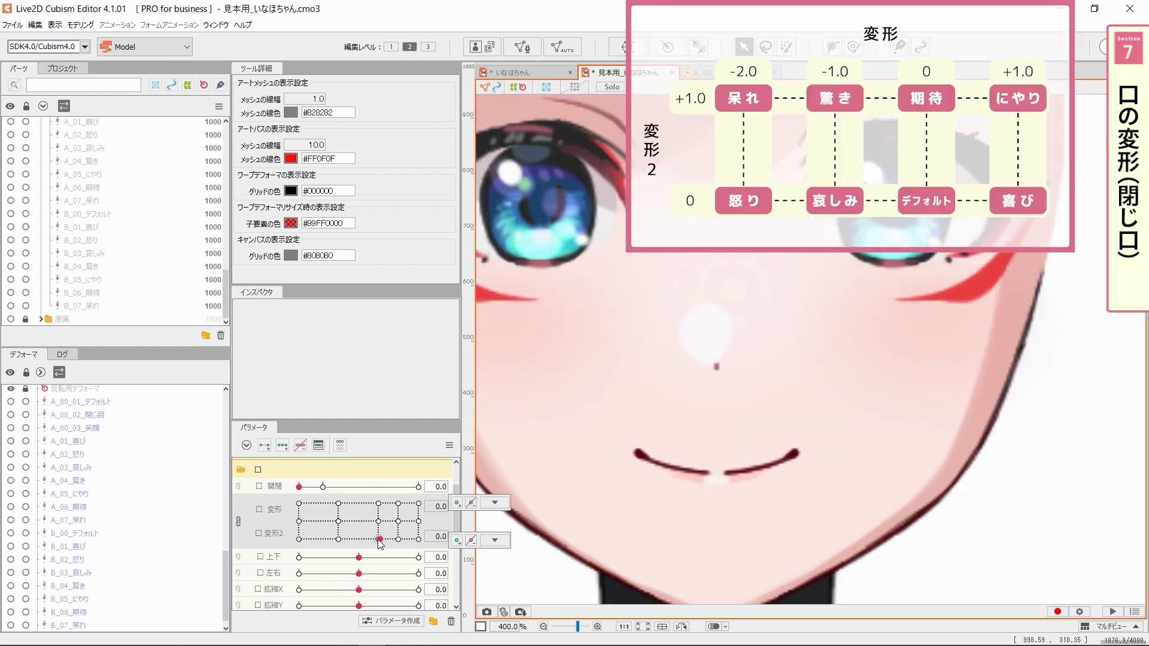
{"action": "left_click_drag", "start_coordinate": [378, 539], "coordinate": [378, 504]}
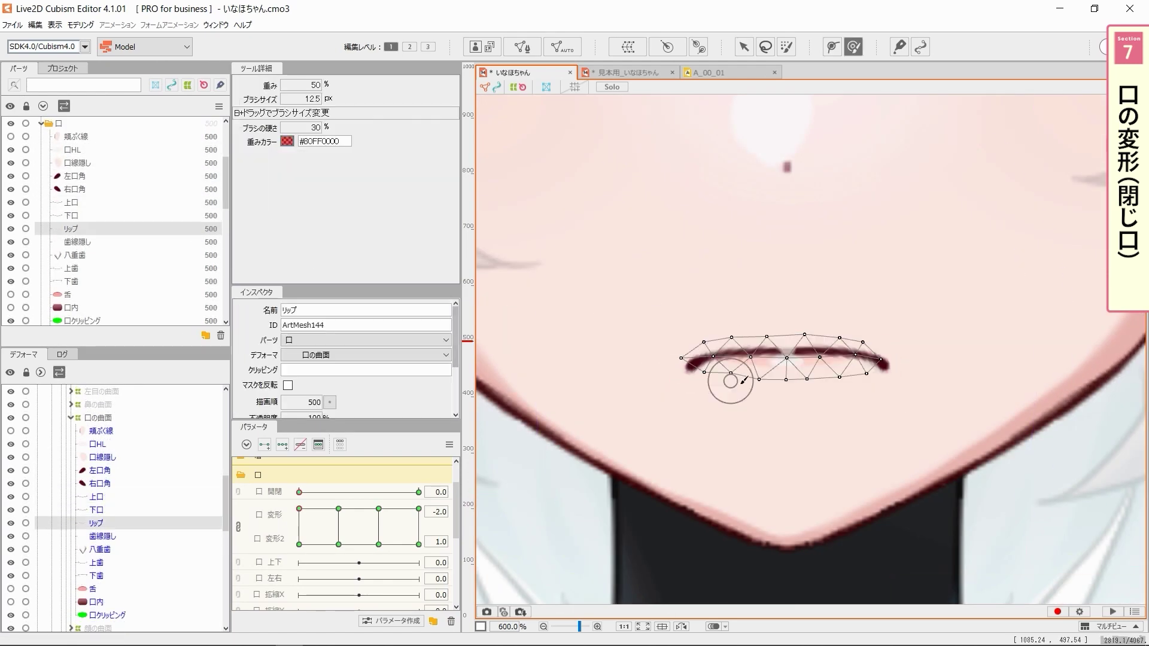
Step: With 口 変形 at -2.0 and 変形2 at 1.0, examine up close how the 口クリッピング mesh fits the mouth line, hiding the selection display
{"action": "key", "text": "v"}
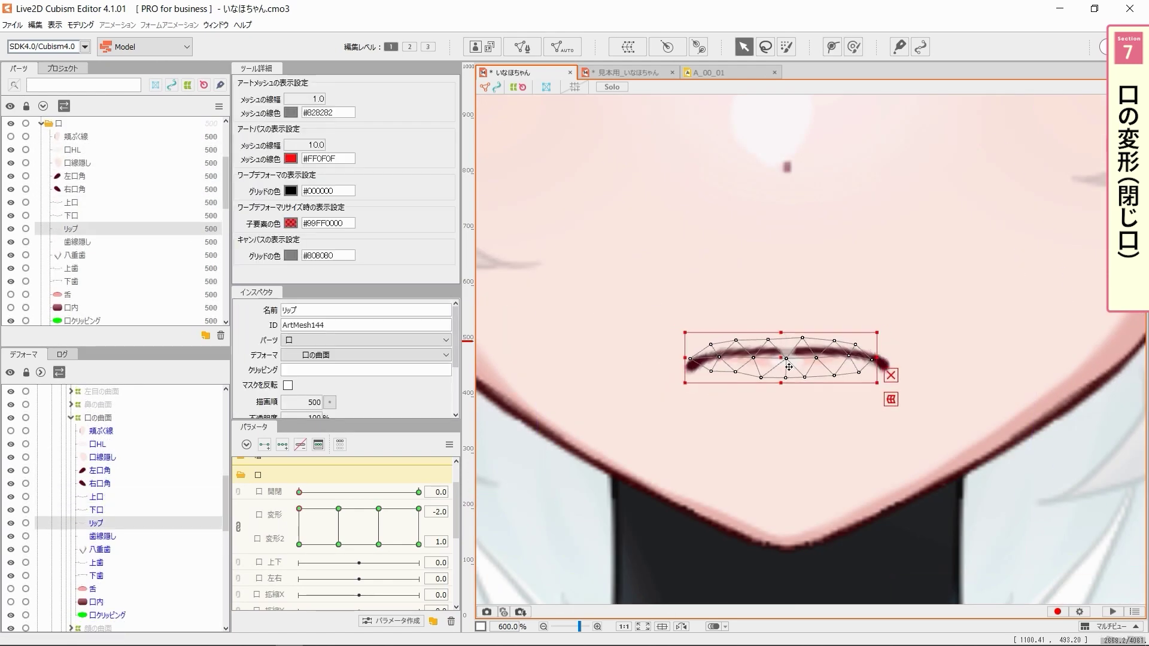
{"action": "left_click", "coordinate": [736, 362]}
{"action": "scroll", "coordinate": [736, 362], "scroll_direction": "up", "scroll_amount": 7}
{"action": "left_click_drag", "start_coordinate": [1022, 297], "coordinate": [811, 300]}
{"action": "scroll", "coordinate": [813, 299], "scroll_direction": "down", "scroll_amount": 6}
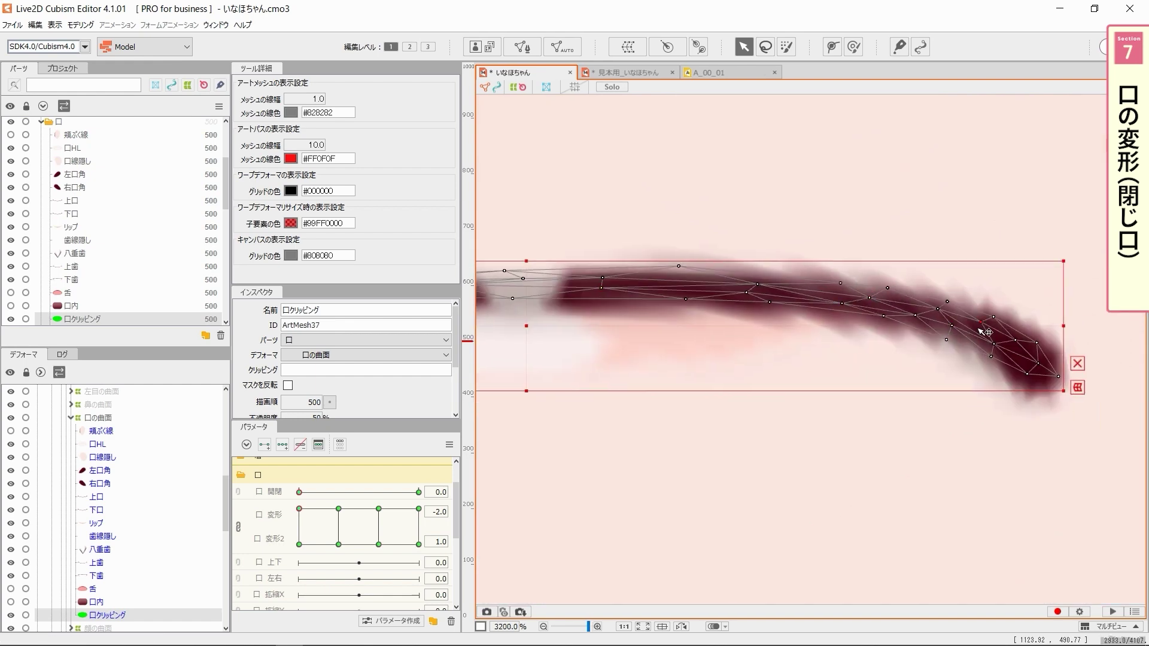
{"action": "key", "text": "ctrl+h"}
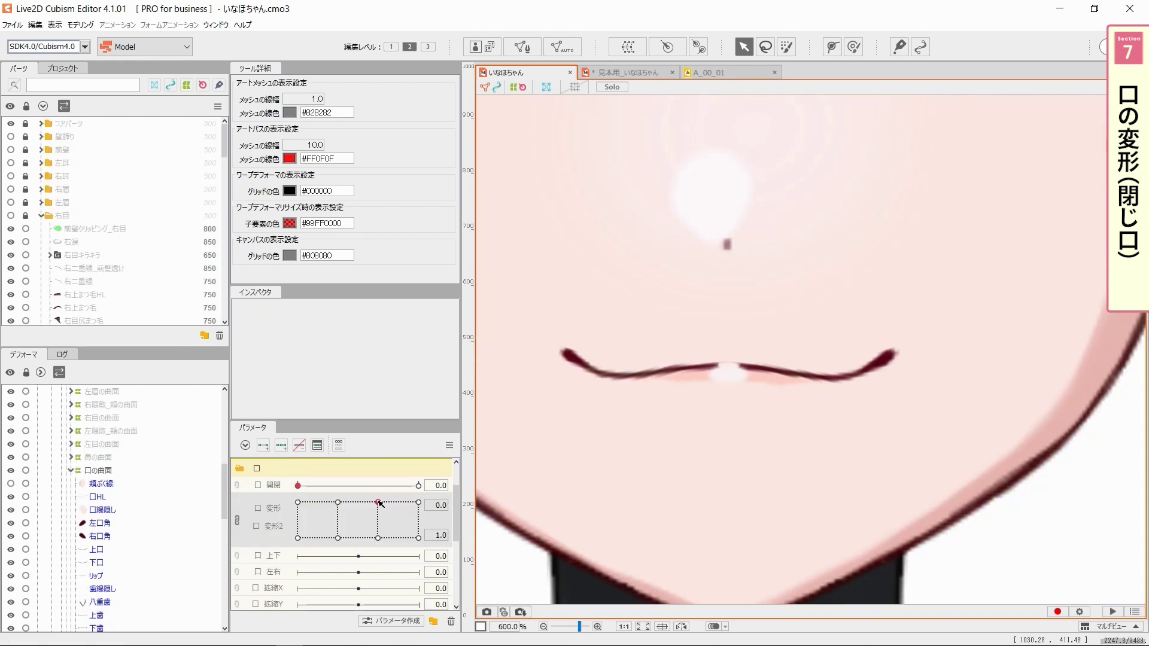
Step: Sweep 口 変形 and 変形2 through their combined key positions to examine the closed-mouth shapes in いなほちゃん
{"action": "left_click", "coordinate": [378, 502]}
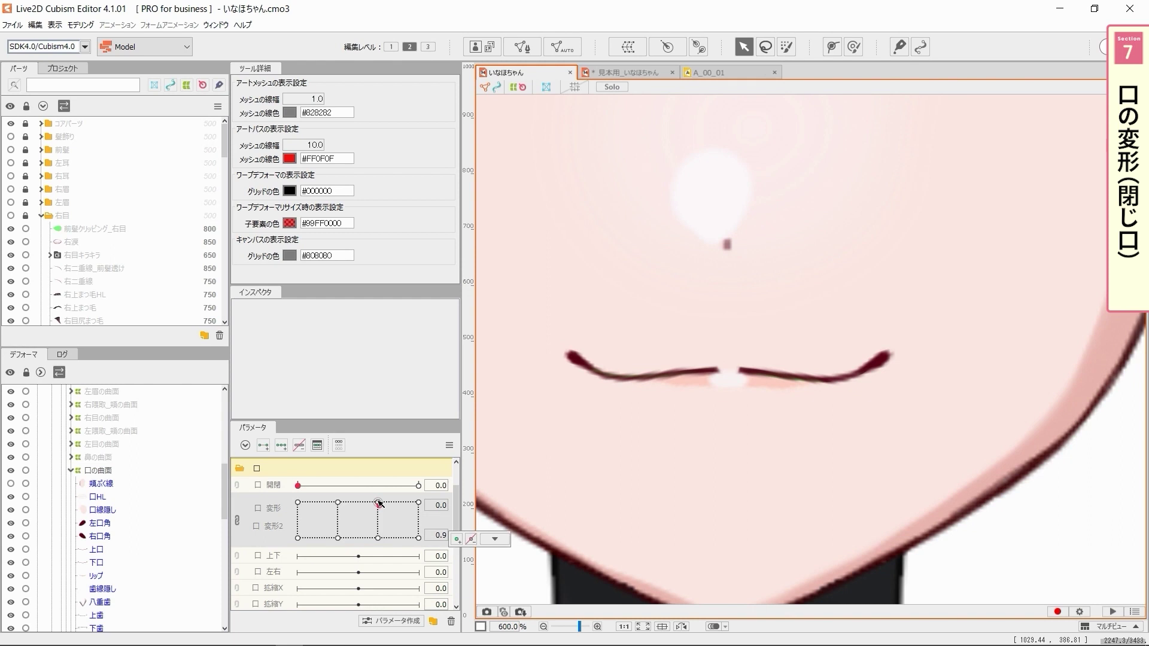
{"action": "left_click_drag", "start_coordinate": [379, 502], "coordinate": [423, 540]}
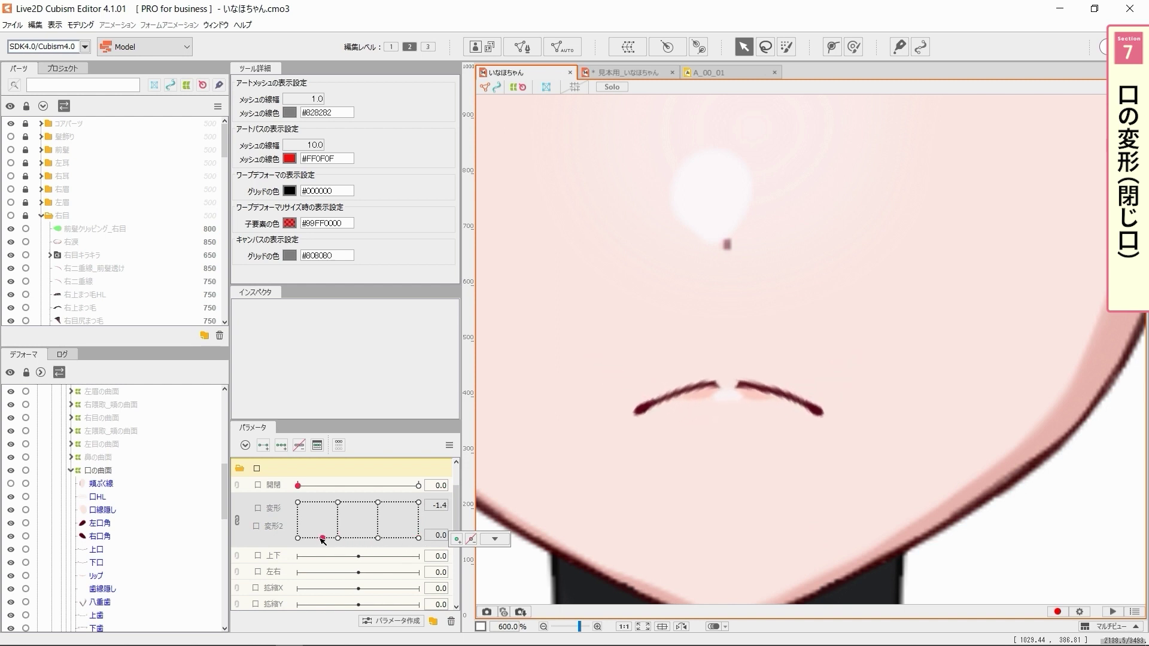
{"action": "left_click_drag", "start_coordinate": [346, 542], "coordinate": [378, 544]}
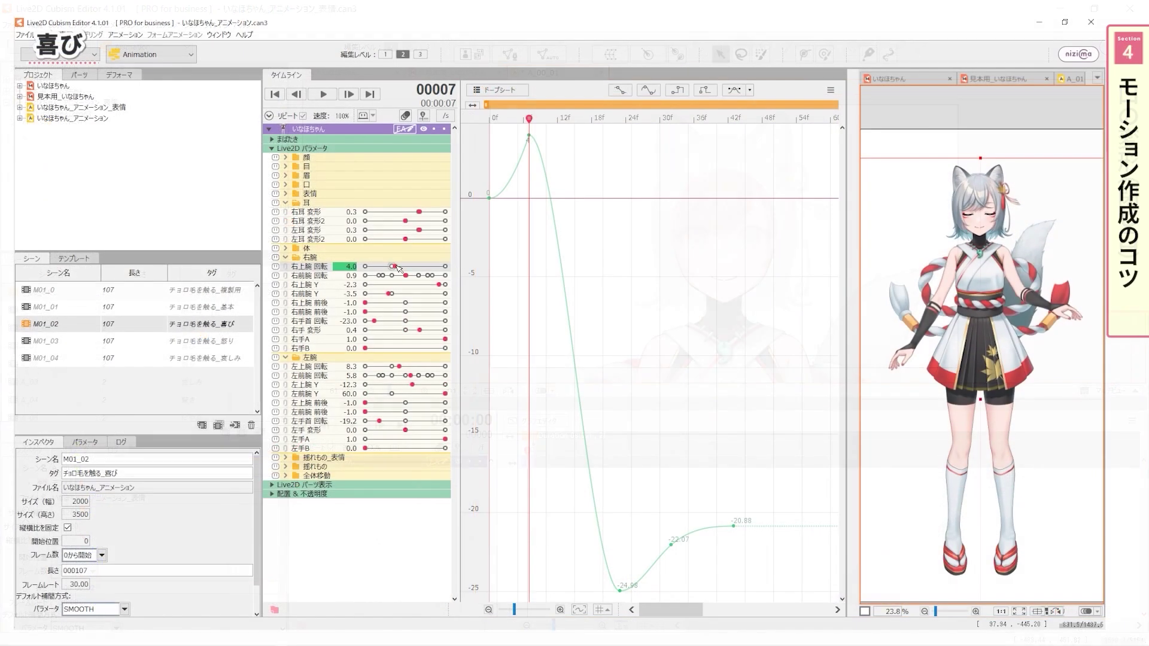
Step: In scene M01_02 of the いなほちゃん animation, lower the curve keyframe near frame 20 and scrub through the motion
{"action": "key", "text": "space"}
{"action": "left_click_drag", "start_coordinate": [643, 118], "coordinate": [609, 119]}
{"action": "left_click_drag", "start_coordinate": [609, 442], "coordinate": [609, 507]}
{"action": "left_click_drag", "start_coordinate": [609, 119], "coordinate": [666, 120]}
Step: Edit the early keyframes of the ear deformation curve in the graph editor, and scrub through the motion to check the ears
{"action": "left_click", "coordinate": [496, 91]}
{"action": "left_click", "coordinate": [319, 214]}
{"action": "left_click", "coordinate": [485, 92]}
{"action": "left_click_drag", "start_coordinate": [507, 133], "coordinate": [579, 594]}
{"action": "right_click", "coordinate": [548, 321]}
{"action": "left_click", "coordinate": [569, 354]}
{"action": "left_click", "coordinate": [490, 120]}
{"action": "left_click_drag", "start_coordinate": [491, 119], "coordinate": [581, 123]}
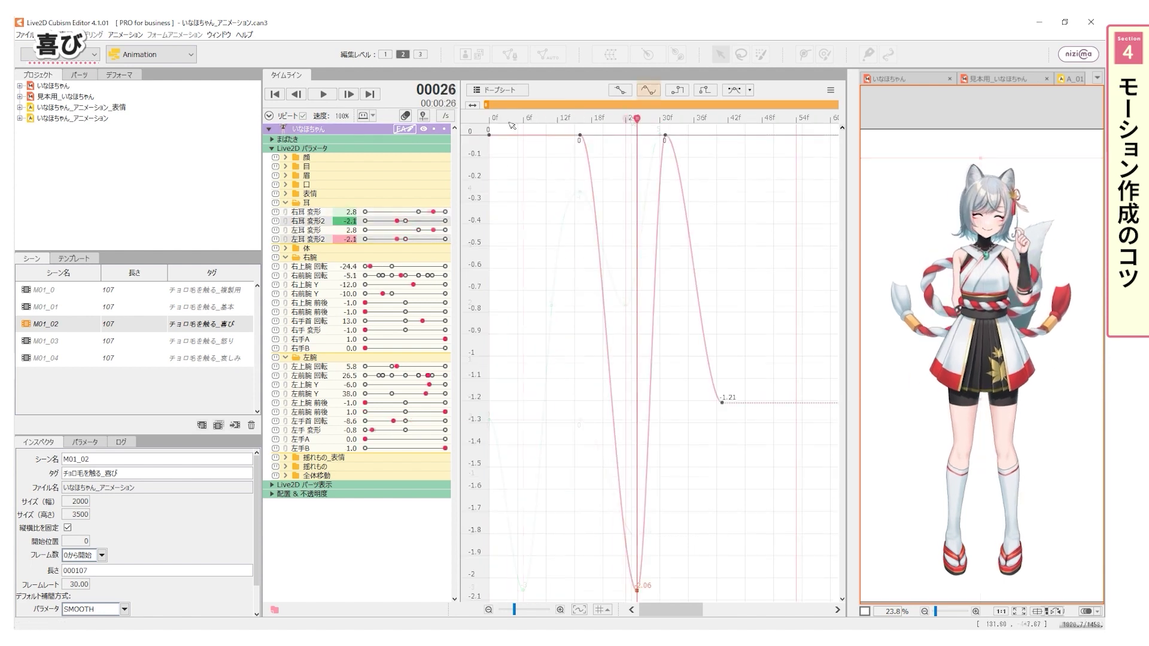
{"action": "left_click_drag", "start_coordinate": [496, 118], "coordinate": [753, 124]}
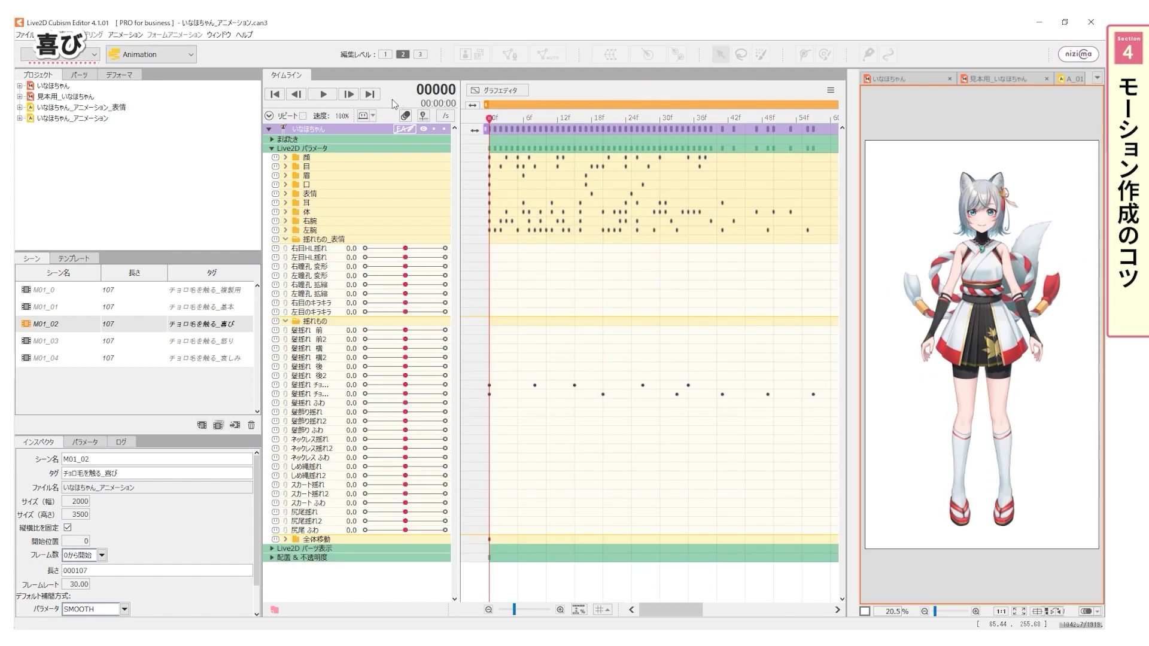
Step: Bake the physics of いなほちゃん into keyframes with automatically optimized curves, excluding the parameters 髪揺れ チョロ毛 and 髪揺れ チョロ毛2
{"action": "left_click", "coordinate": [330, 100]}
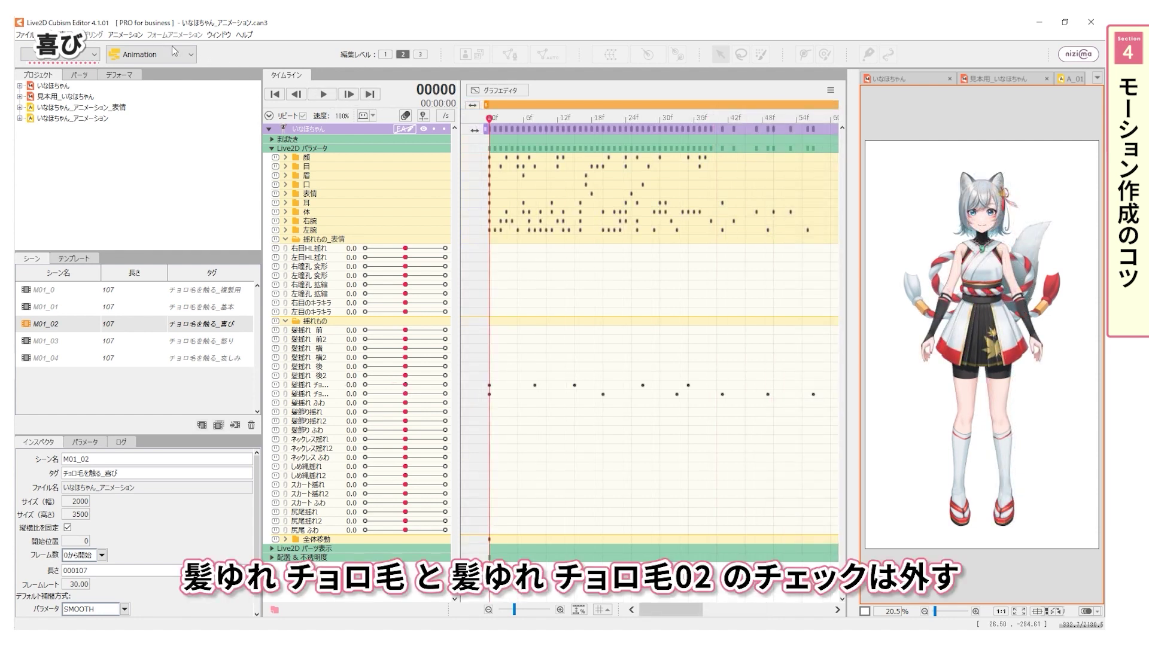
{"action": "left_click", "coordinate": [125, 34]}
{"action": "mouse_move", "coordinate": [135, 75]}
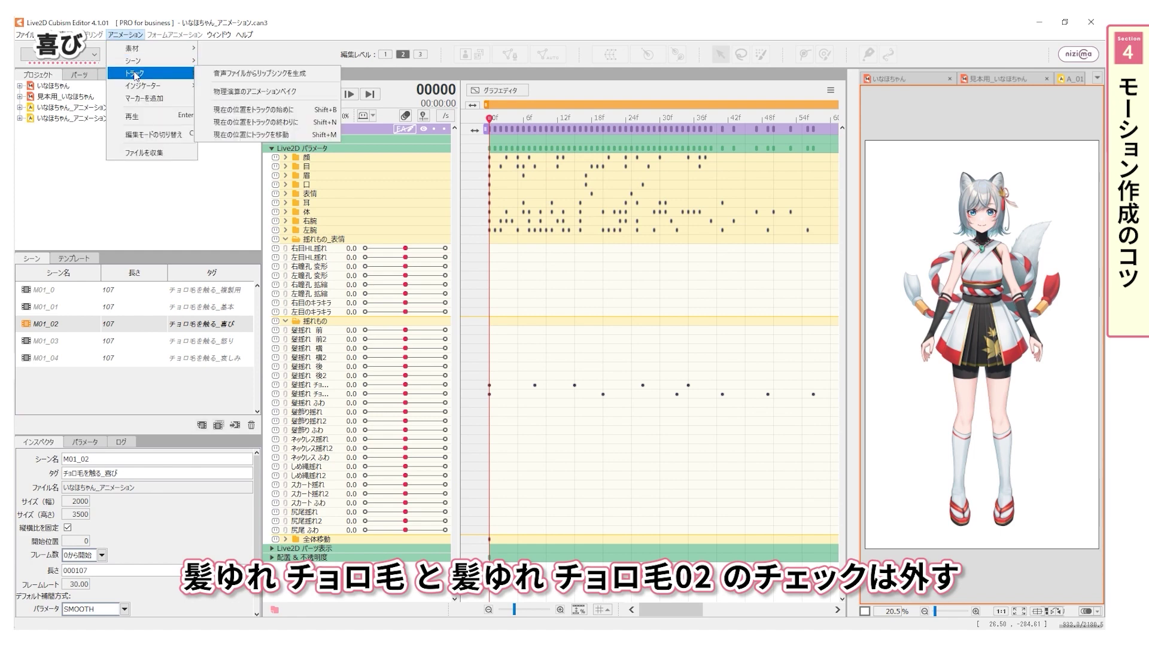
{"action": "left_click", "coordinate": [285, 92]}
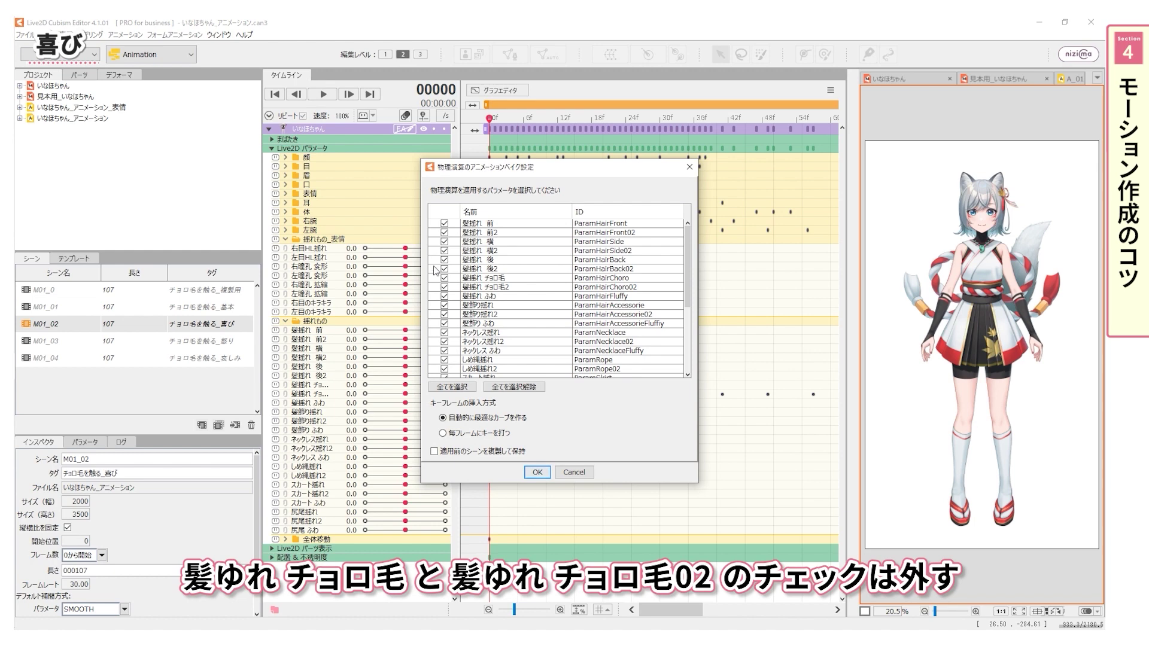
{"action": "left_click", "coordinate": [444, 278]}
{"action": "left_click", "coordinate": [444, 287]}
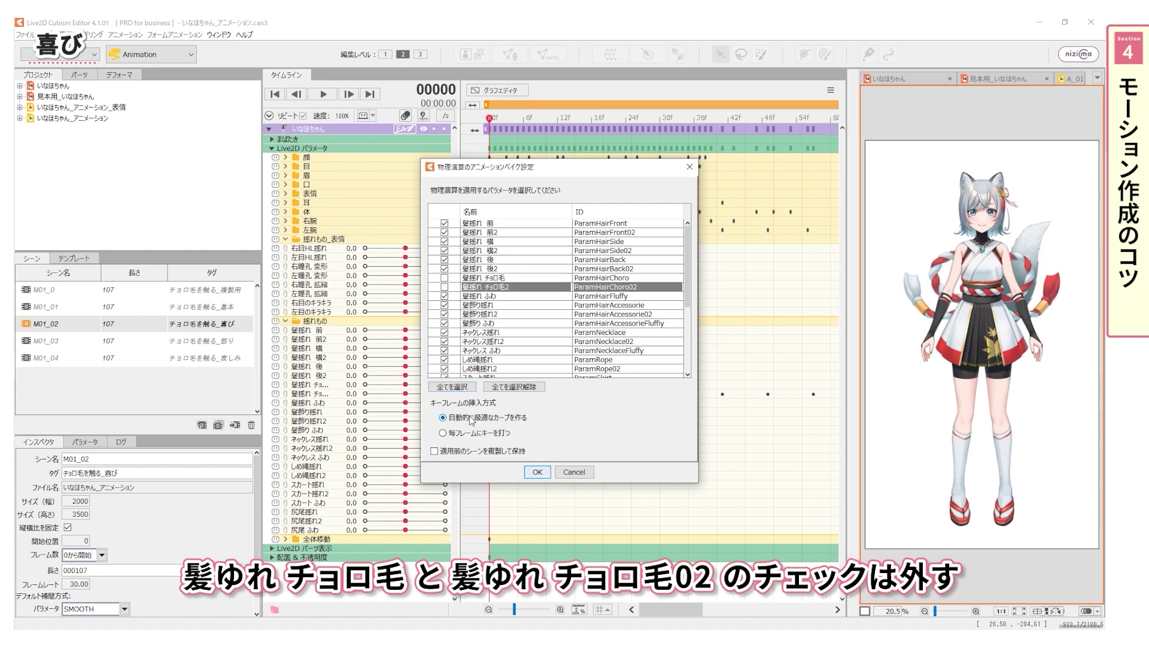
{"action": "left_click", "coordinate": [537, 472]}
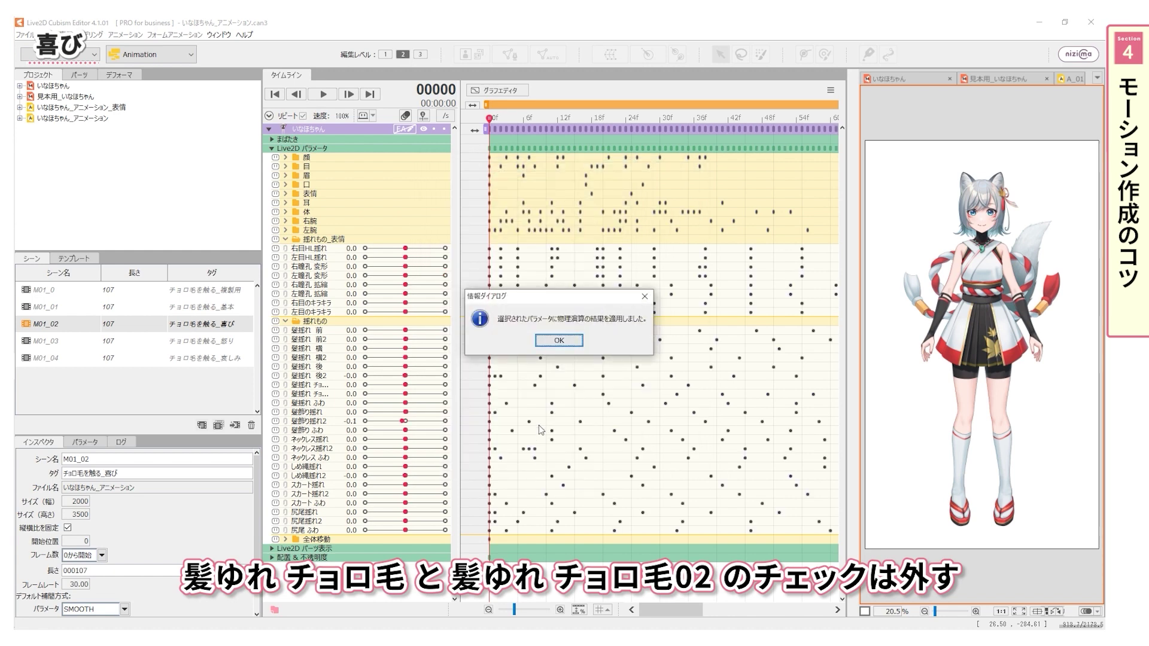
{"action": "left_click", "coordinate": [558, 340]}
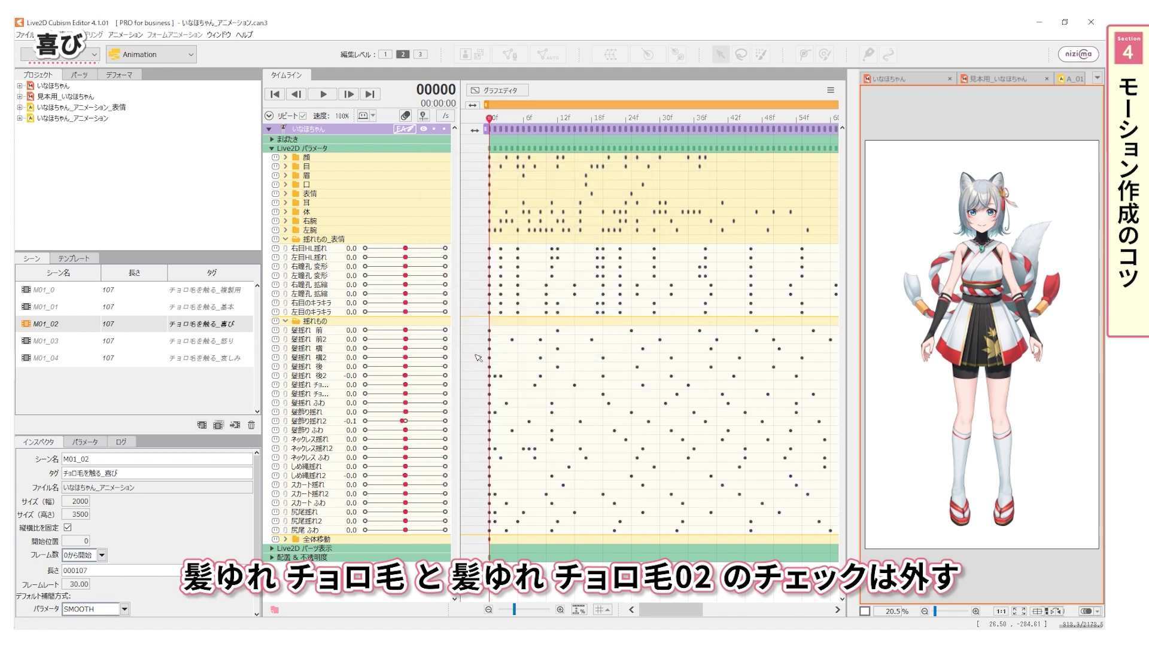